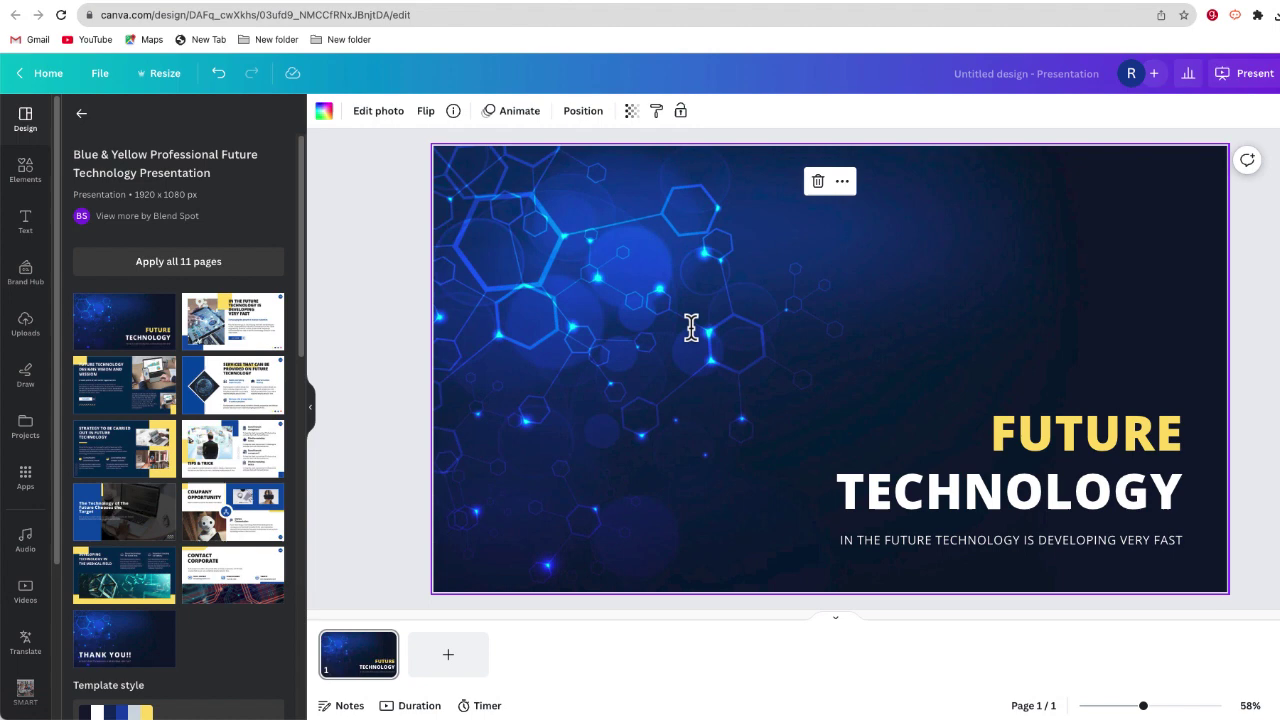
Step: Find the D-ID AI Presenters app by searching Apps for 'D-ID' and open it
click(28, 477)
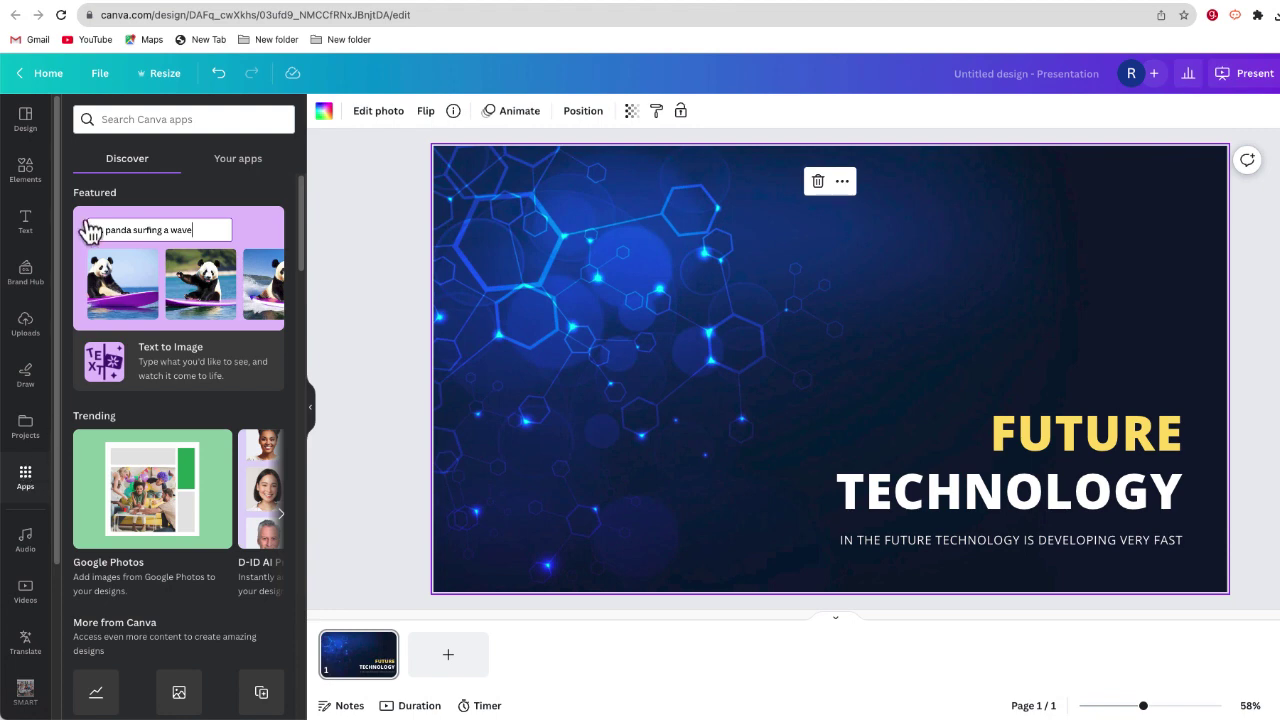
click(119, 122)
text(D)
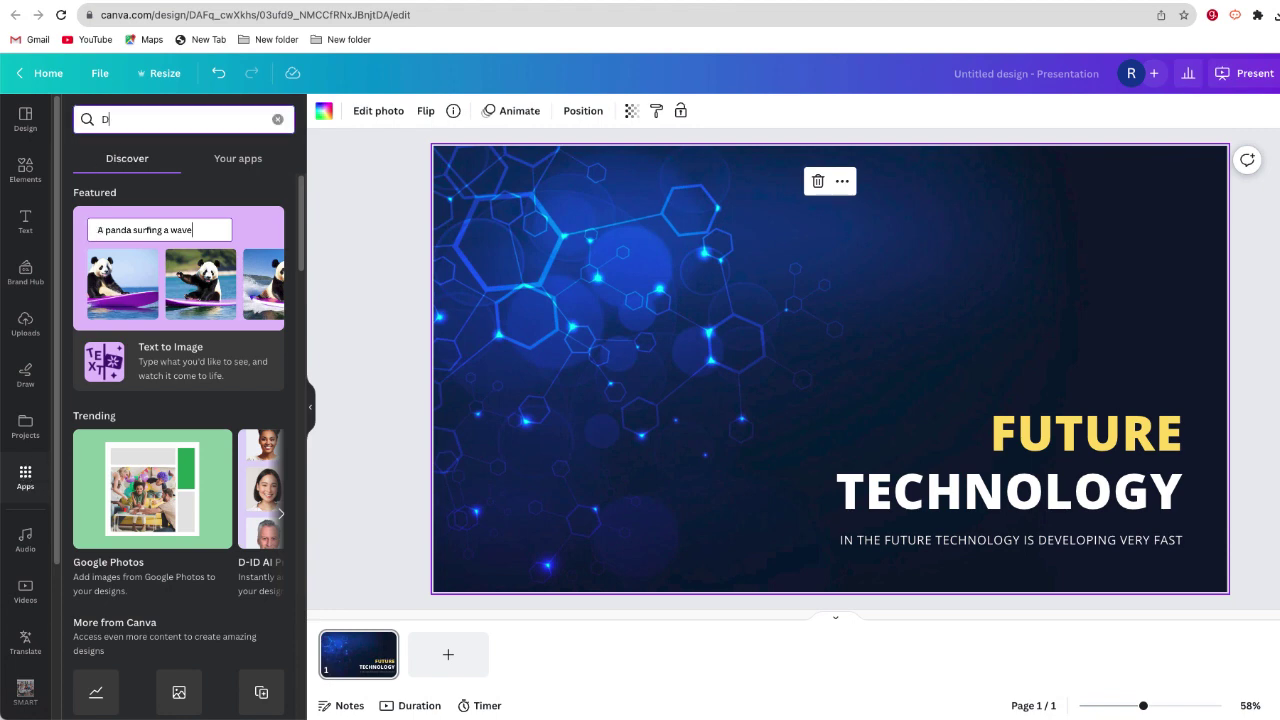
text(-I)
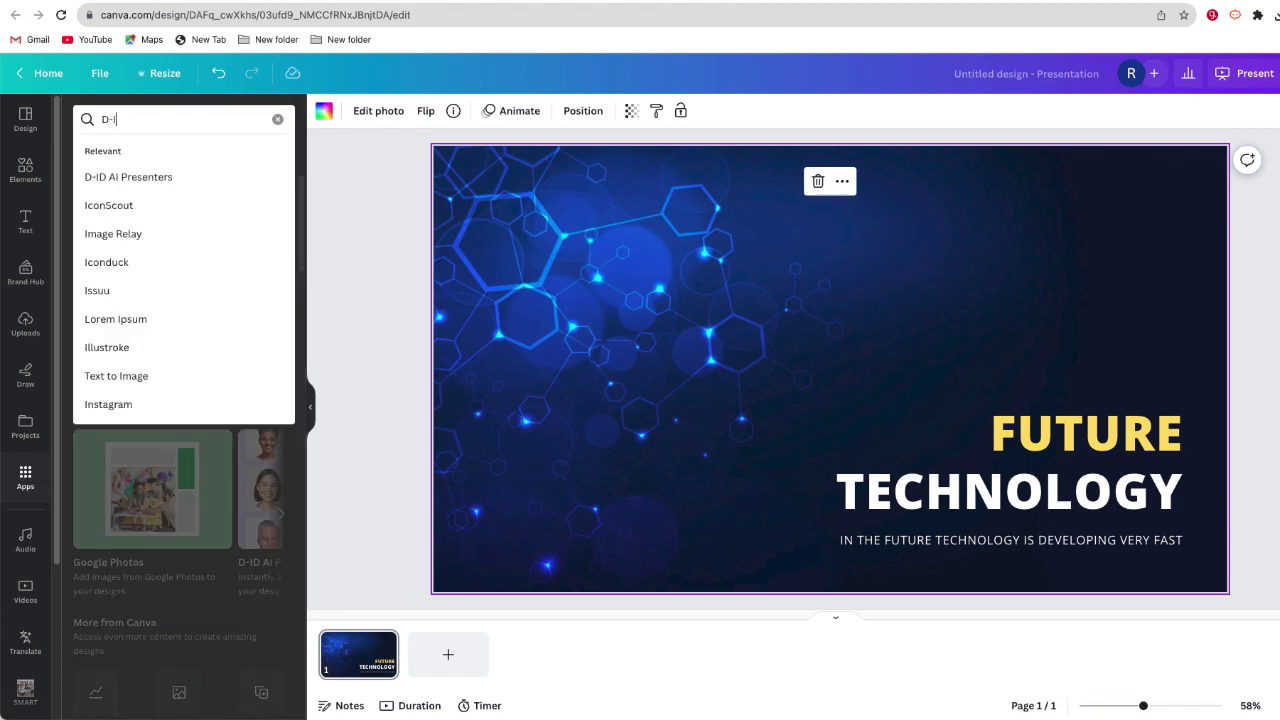
text(D)
click(126, 177)
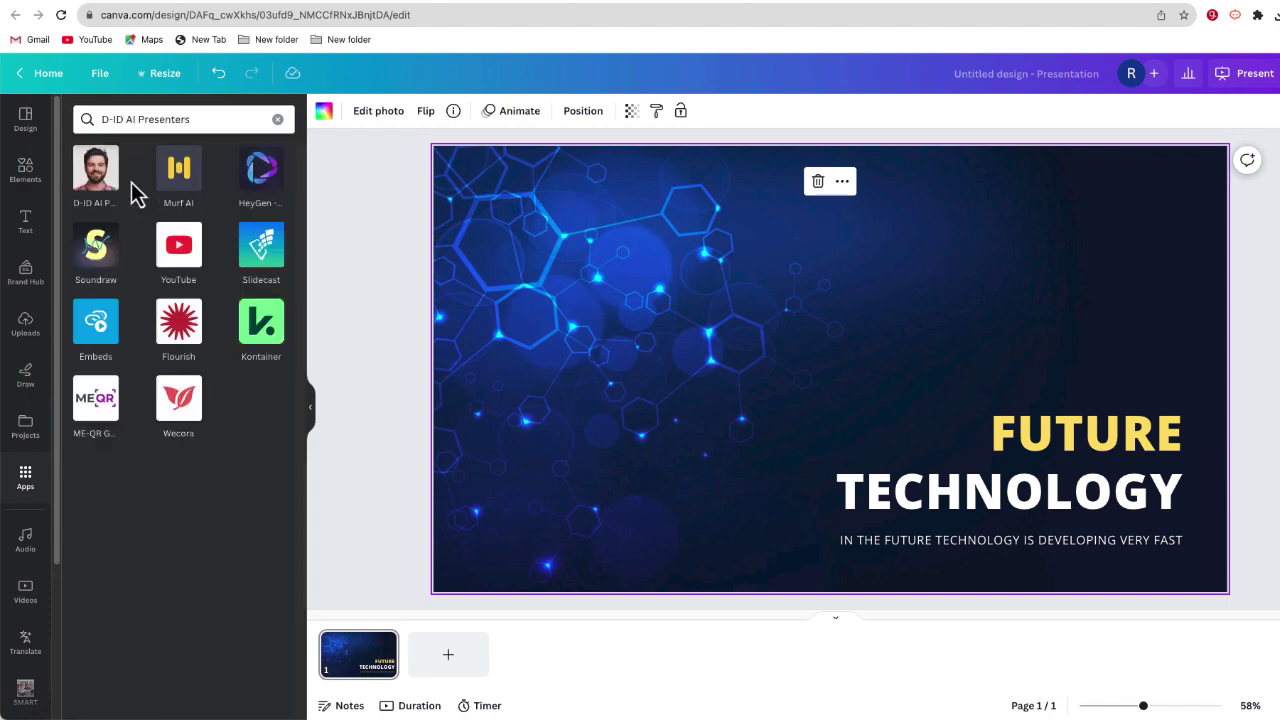
click(113, 178)
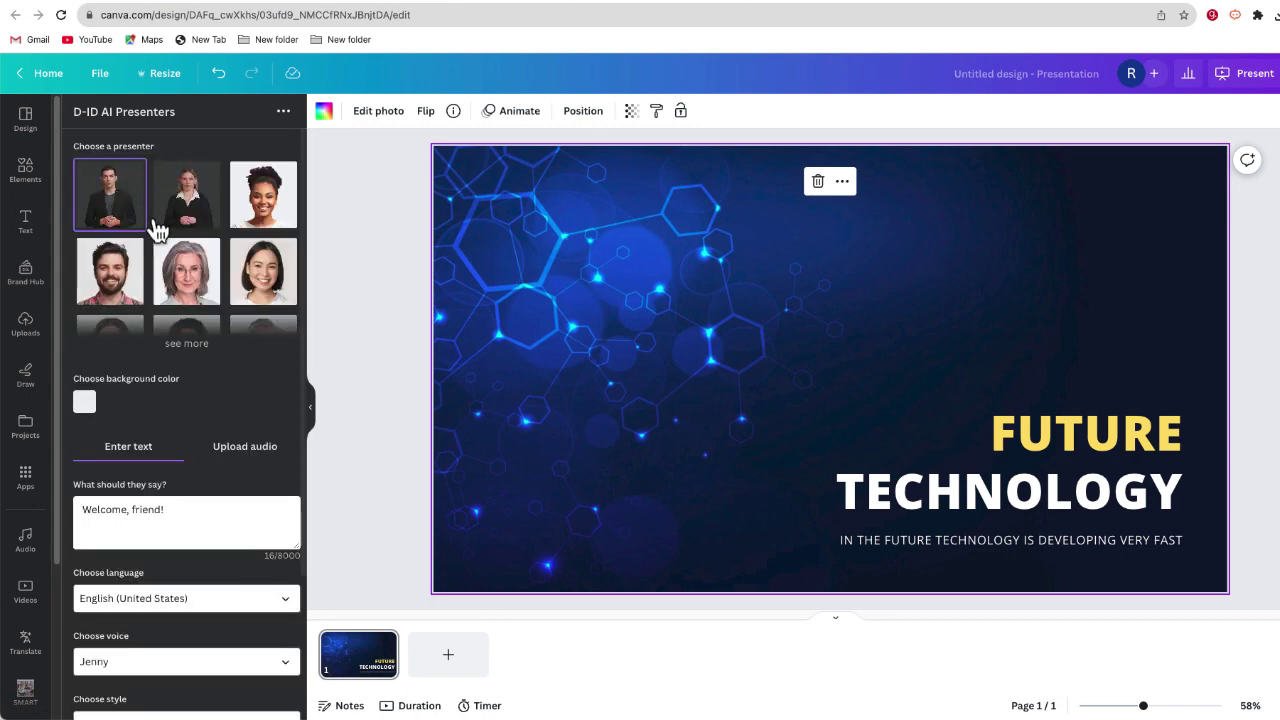
Step: Sign in to D-ID and connect the account to the app
scroll(190, 260, down, 1)
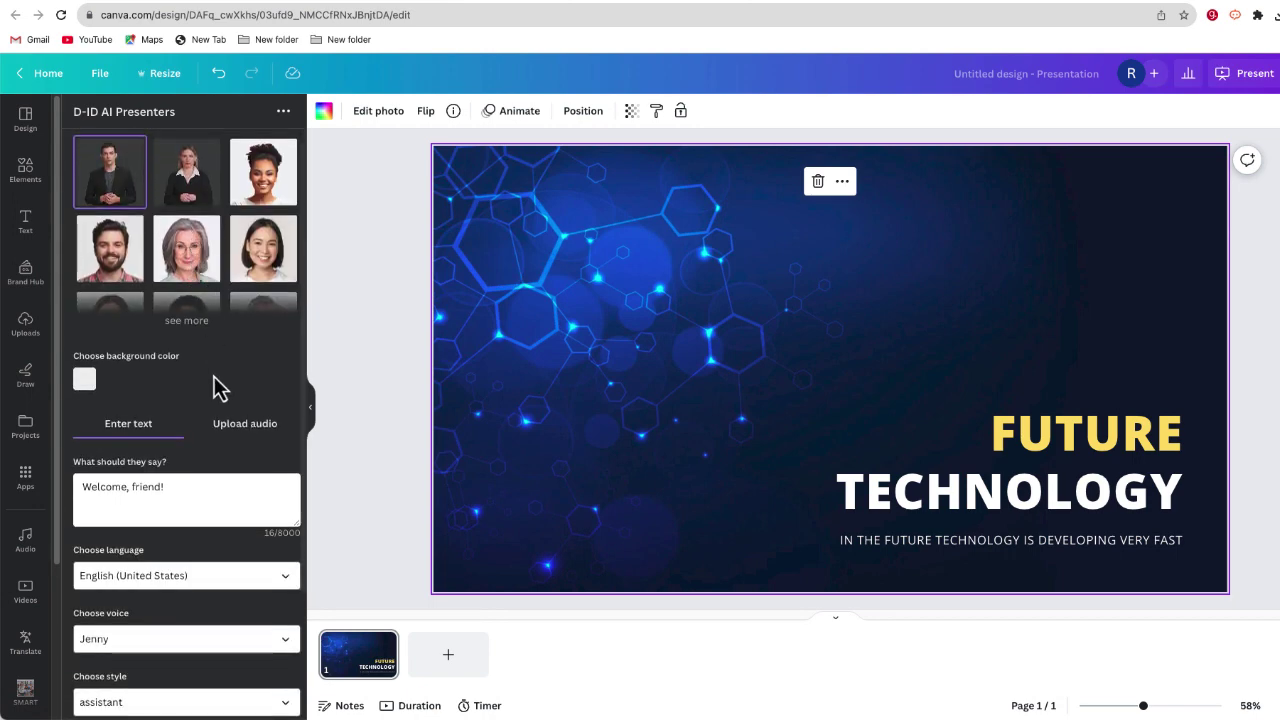
scroll(215, 378, down, 2)
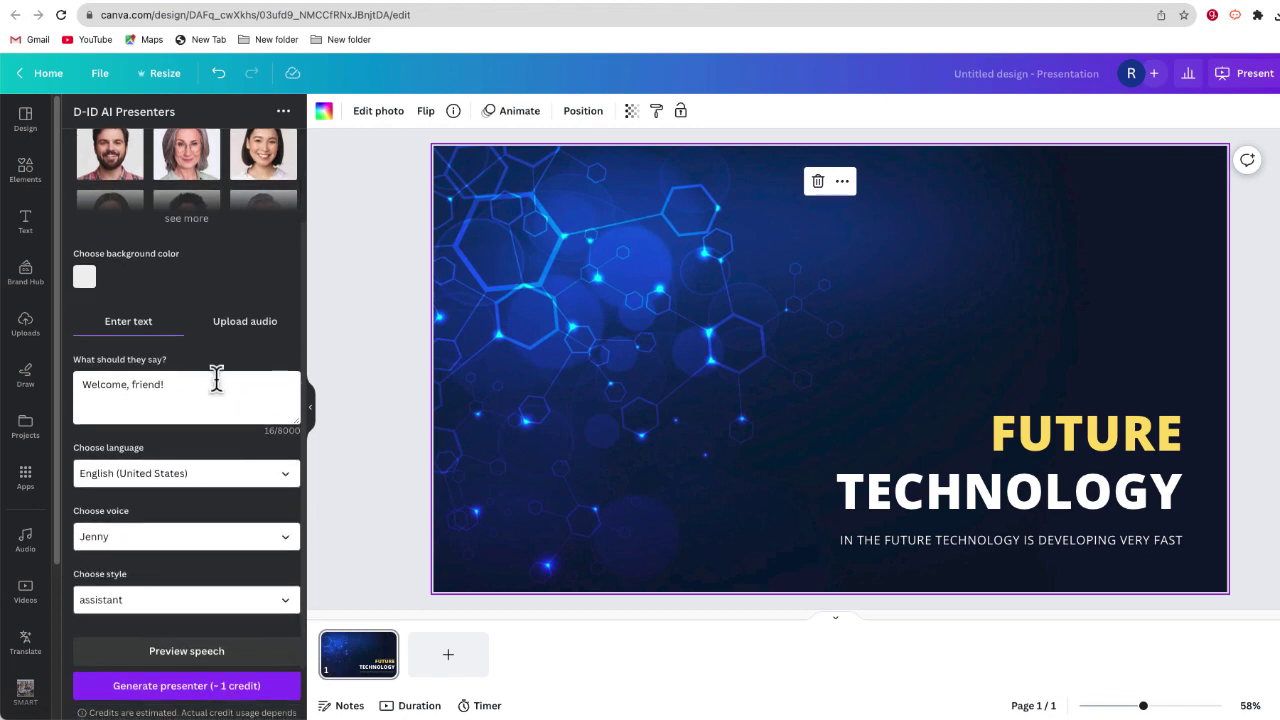
scroll(215, 376, down, 2)
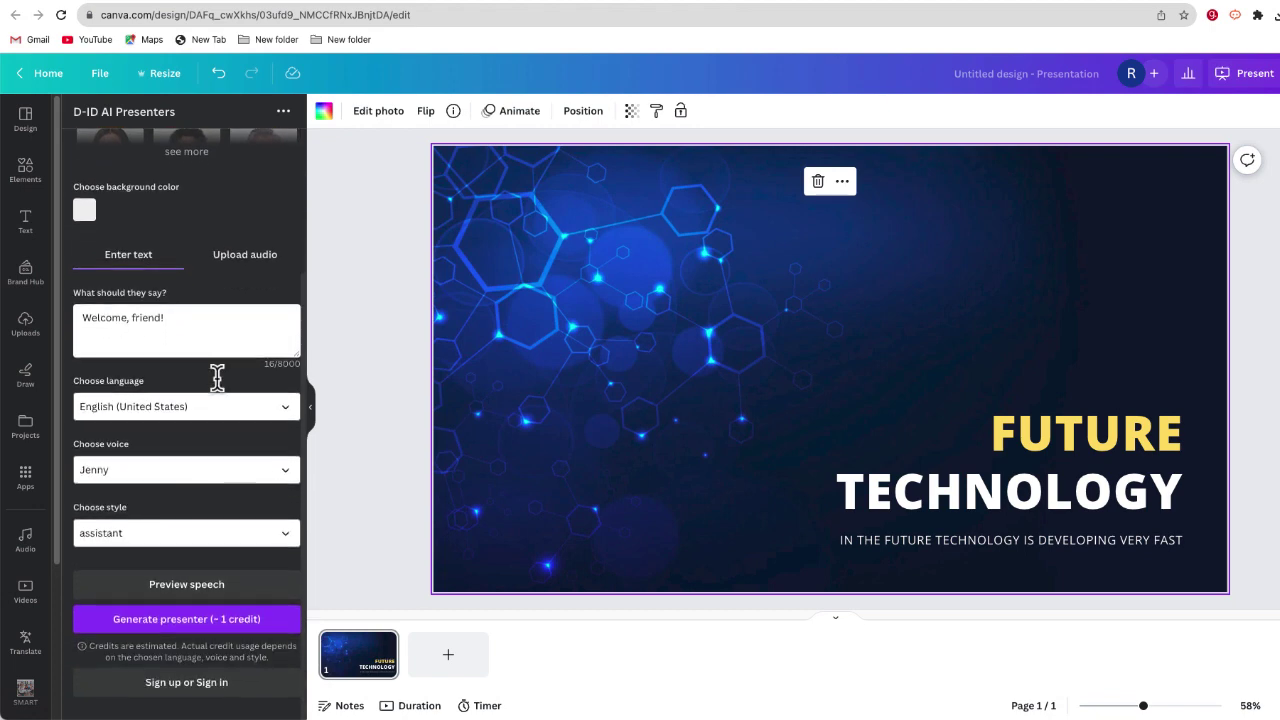
click(207, 687)
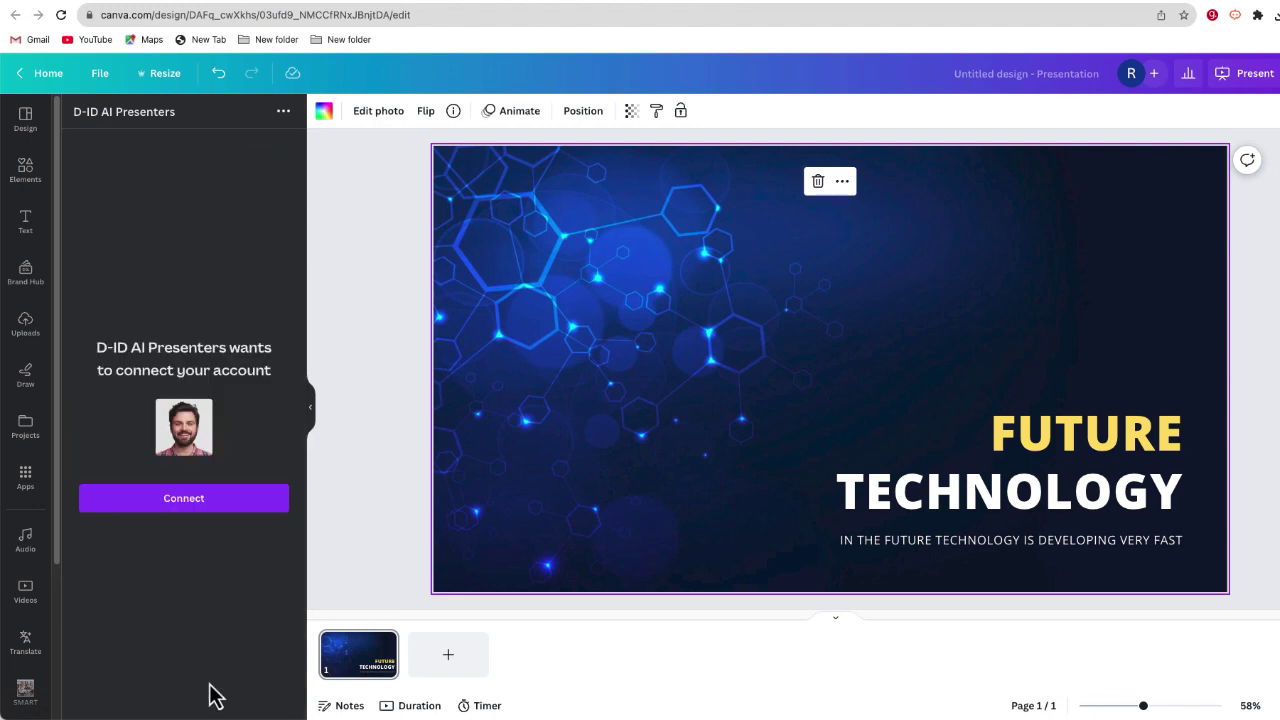
click(196, 495)
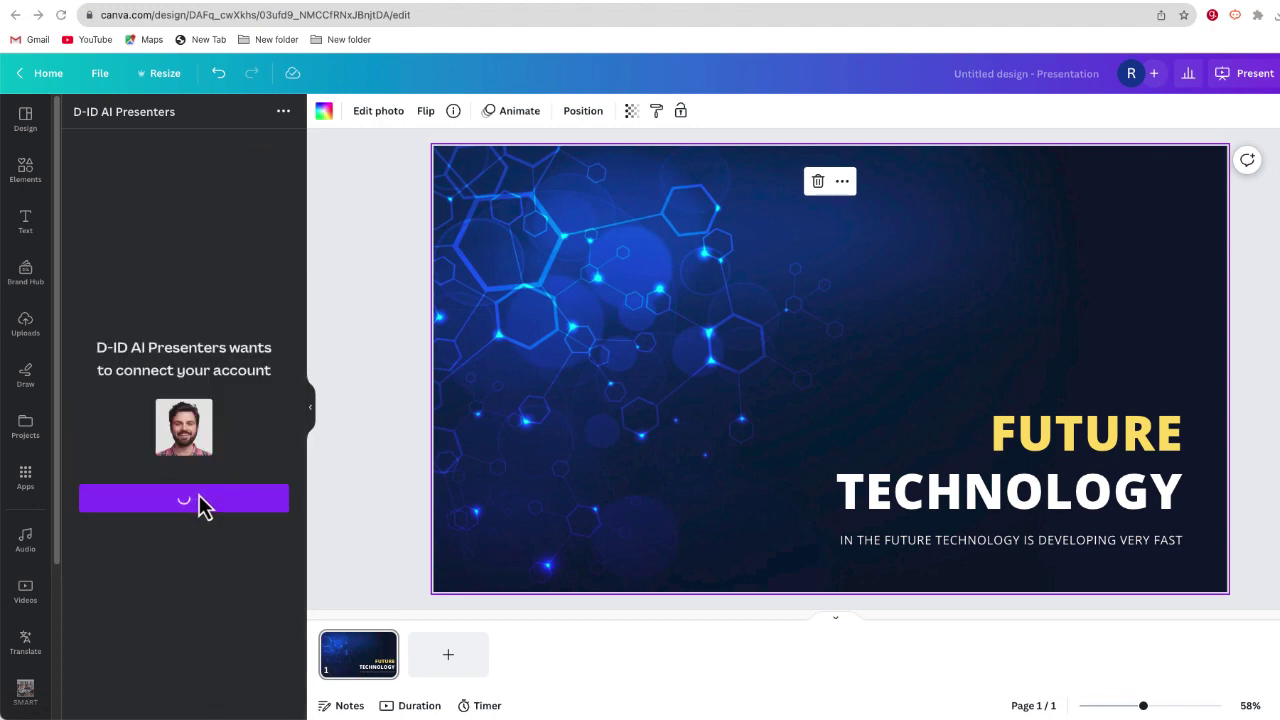
scroll(226, 280, up, 2)
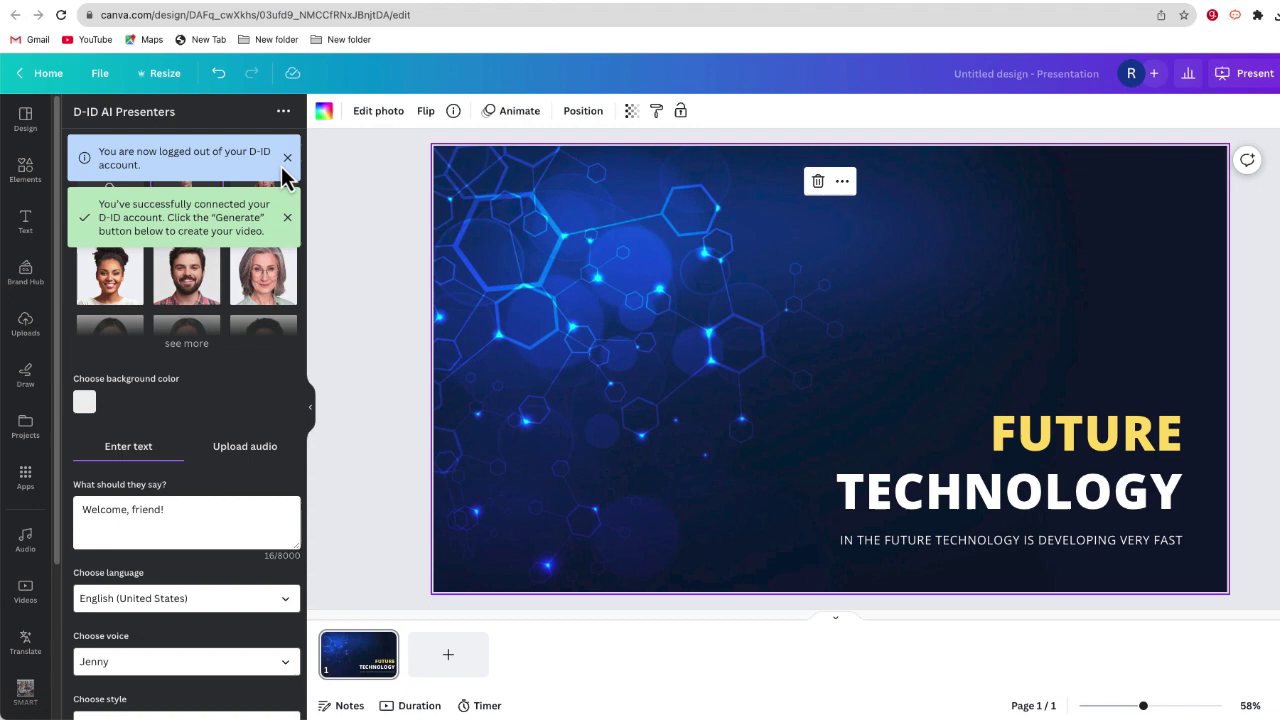
Step: Dismiss the notices and choose the curly-haired bearded man from the expanded presenter list
click(288, 158)
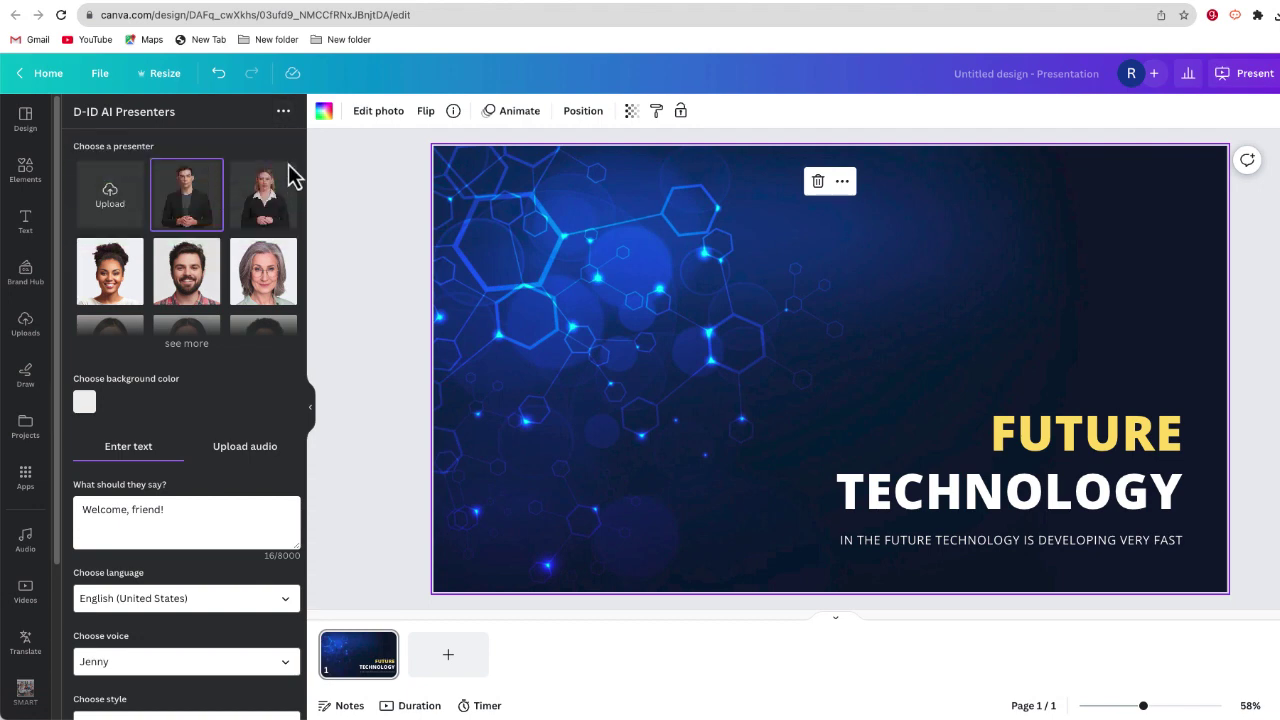
click(252, 212)
click(194, 206)
scroll(236, 246, down, 1)
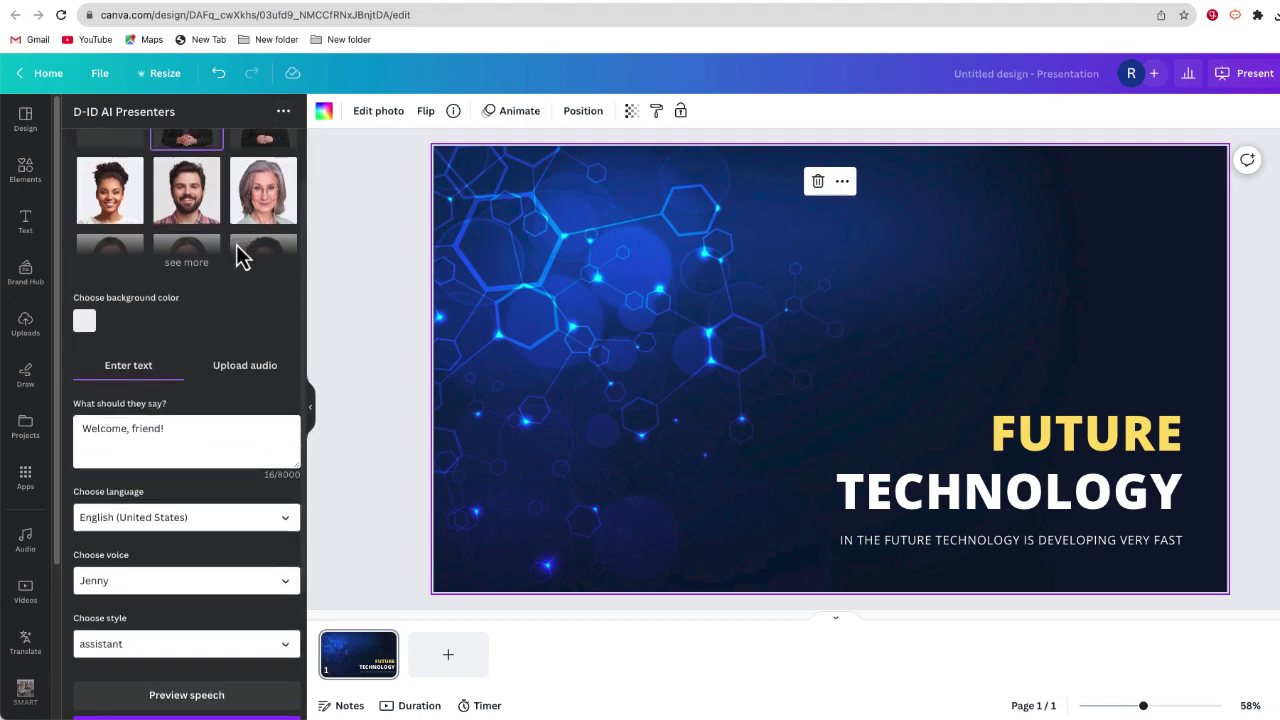
scroll(215, 320, up, 1)
click(204, 355)
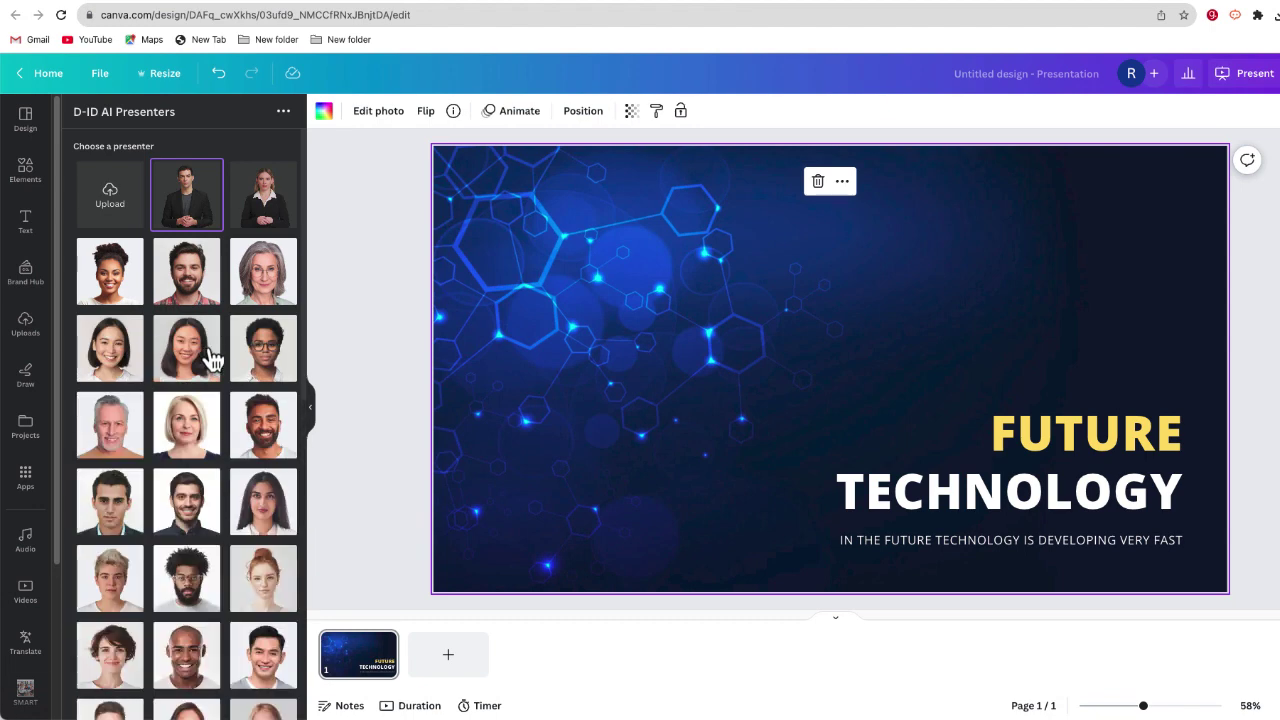
scroll(210, 358, down, 2)
scroll(228, 362, down, 1)
scroll(230, 360, up, 2)
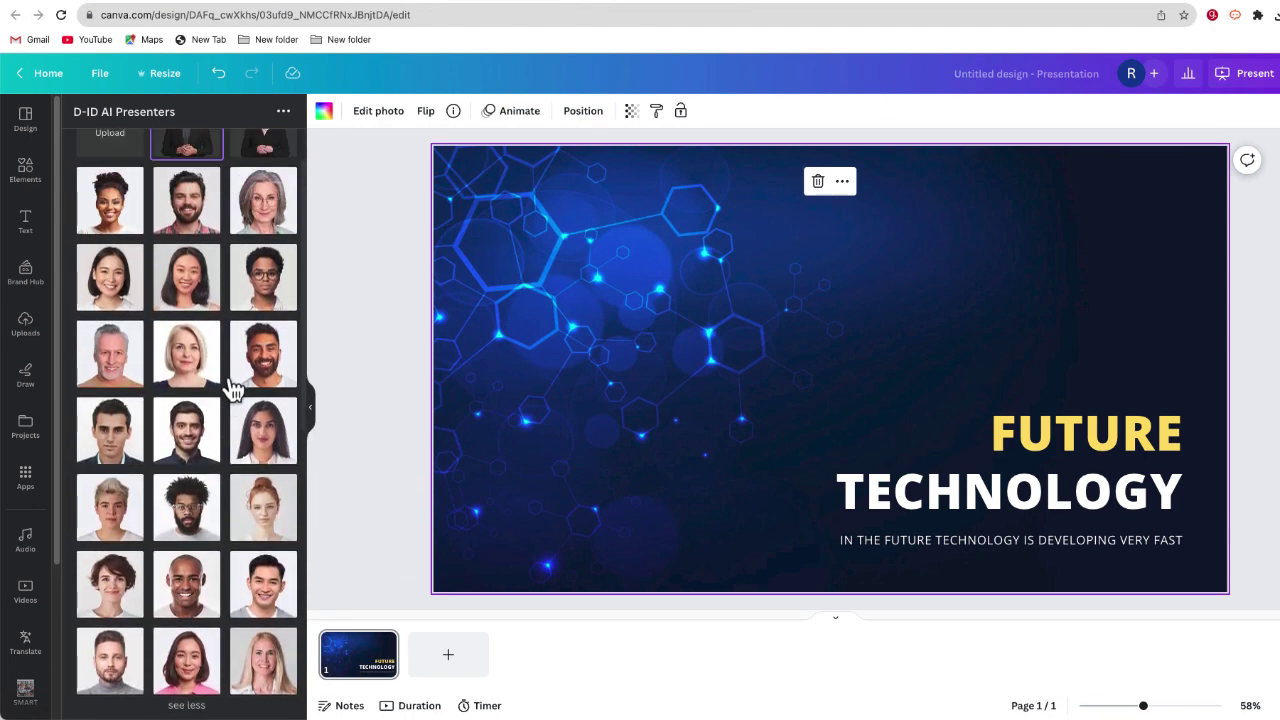
click(202, 508)
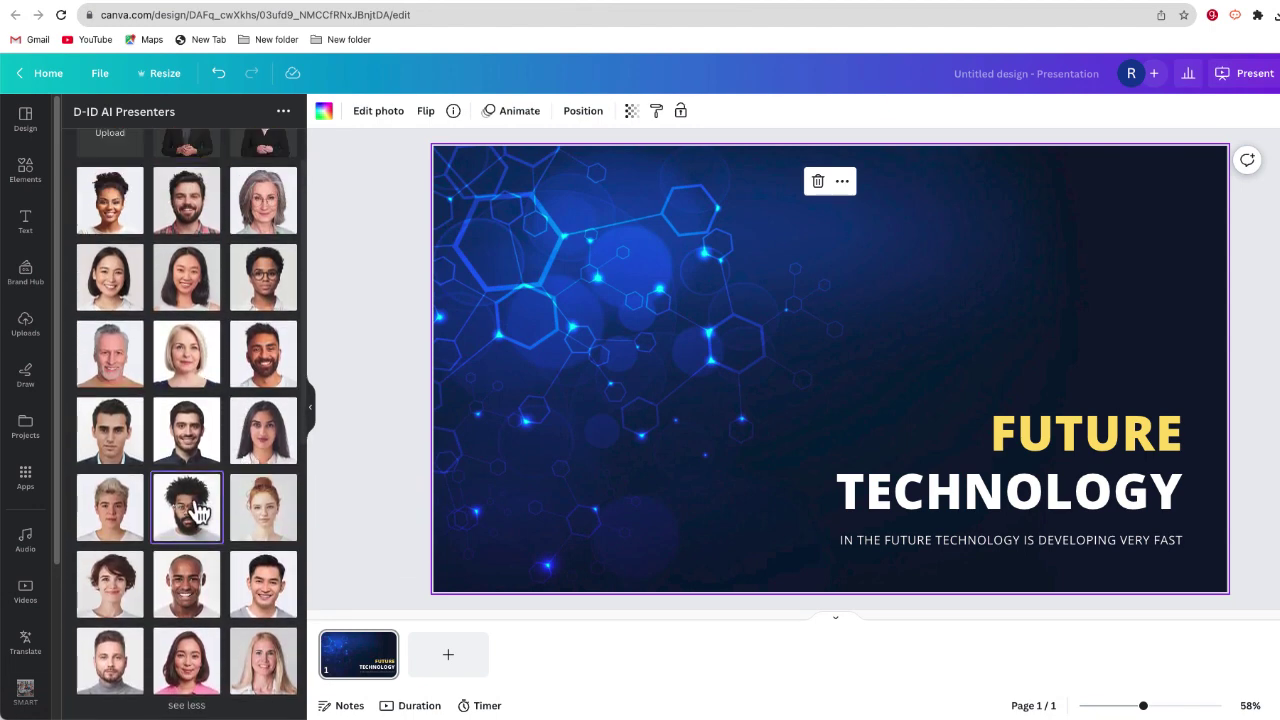
scroll(228, 462, down, 1)
scroll(228, 462, down, 4)
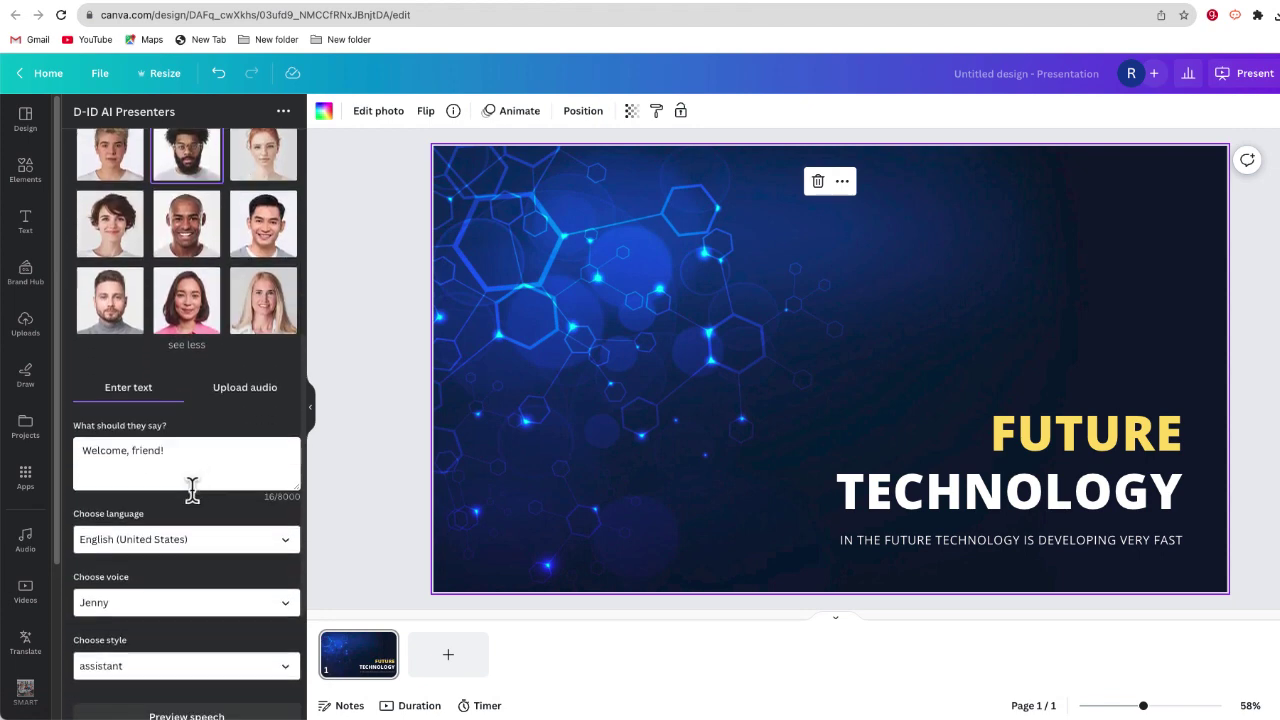
Step: Replace the default 'Welcome, friend!' script with the pasted welcome-to-the-future-of-AI message
key(ctrl+a)
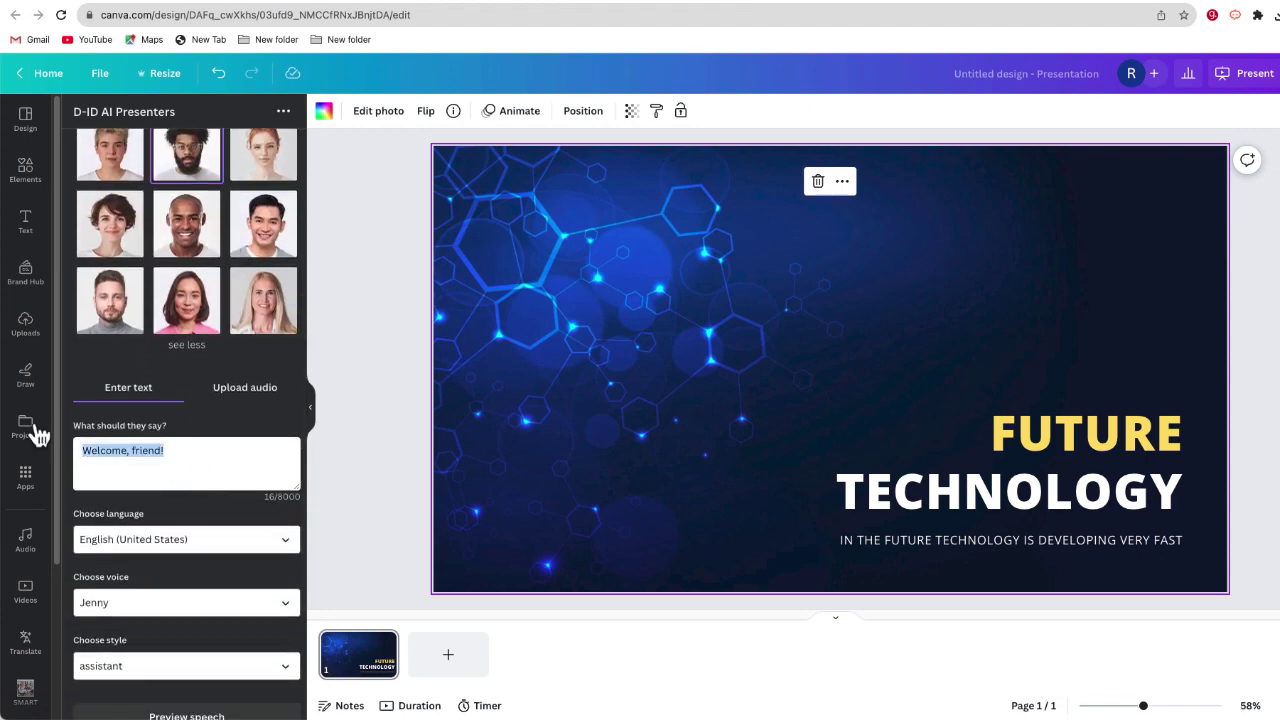
key(BackSpace)
text(Welcome to the future of AI...in this presentation, be prepared to be amazed!)
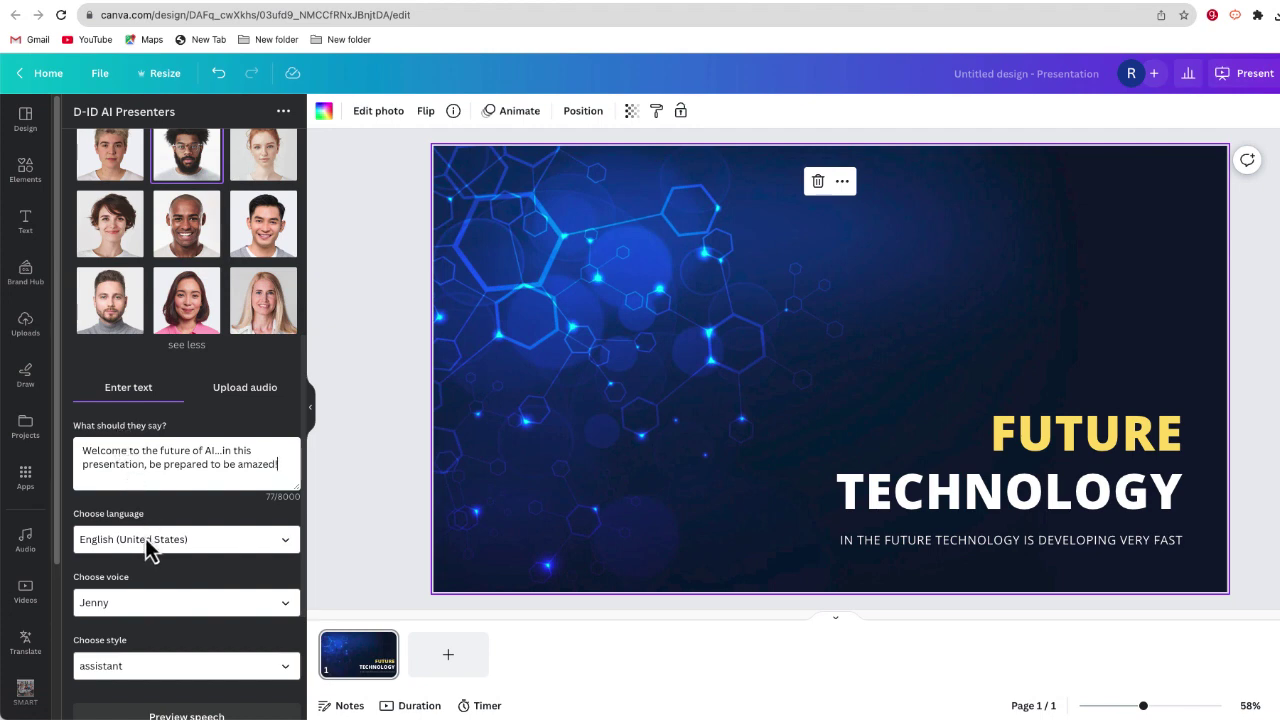
Step: Set the voice to Davis with a friendly speaking style and preview the script
click(195, 603)
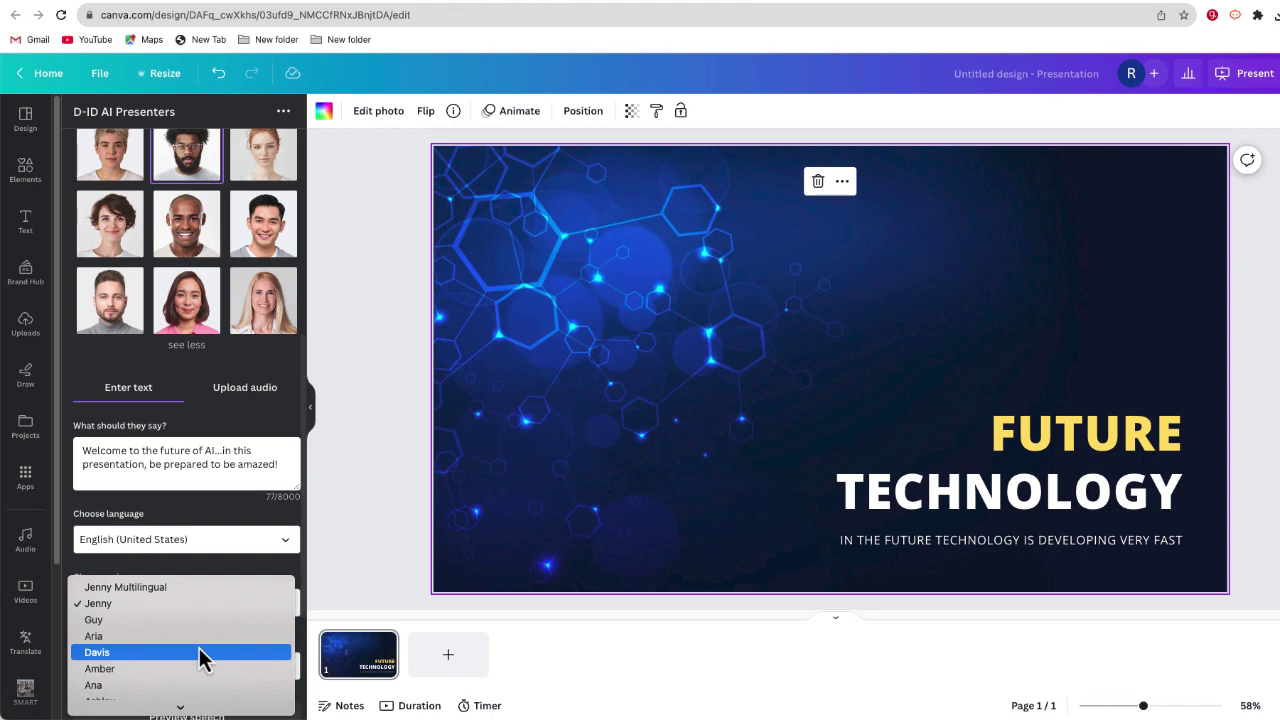
click(198, 650)
scroll(231, 514, down, 1)
scroll(233, 515, down, 2)
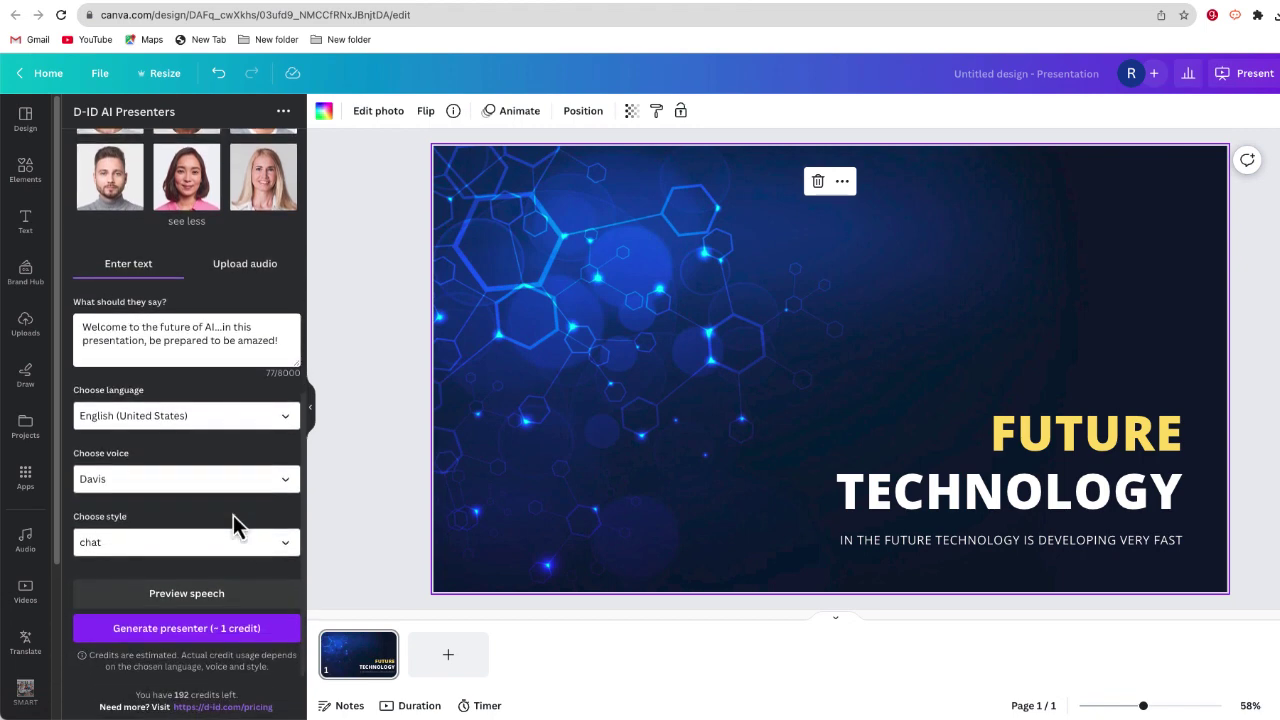
click(277, 550)
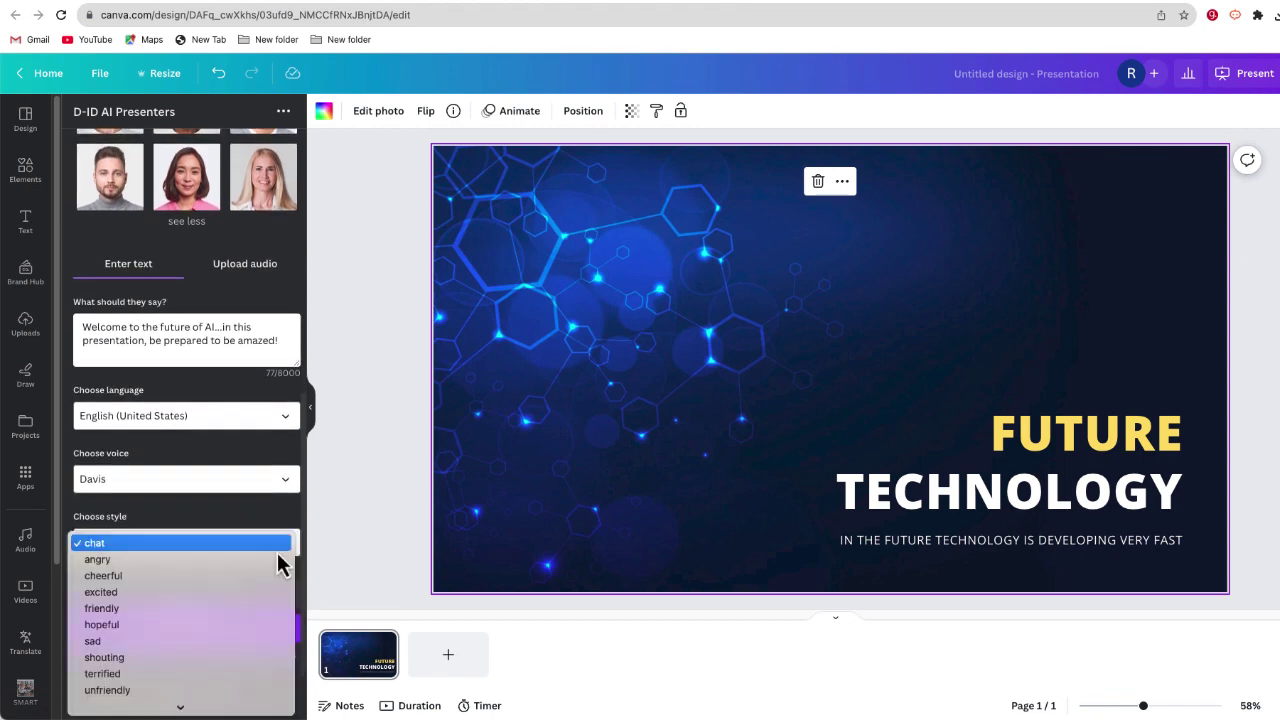
click(210, 607)
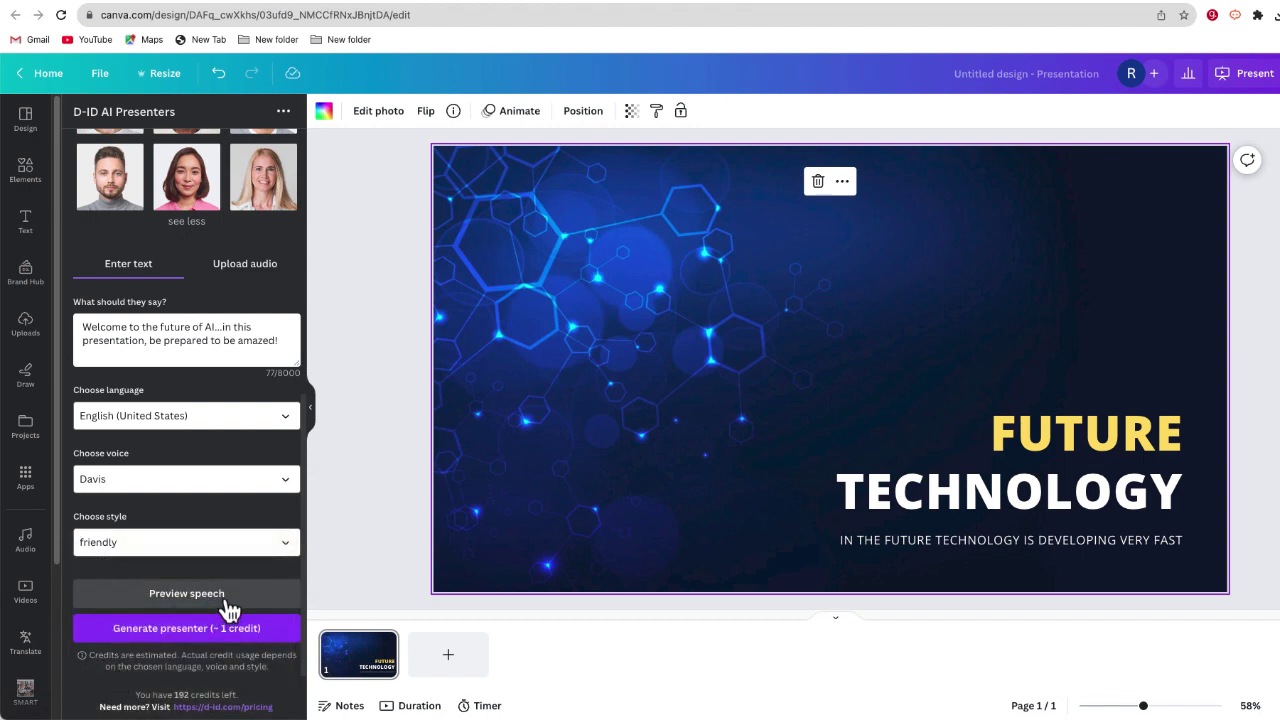
click(232, 603)
Step: Preview the Christopher voice, then return to Davis with the friendly style
click(285, 490)
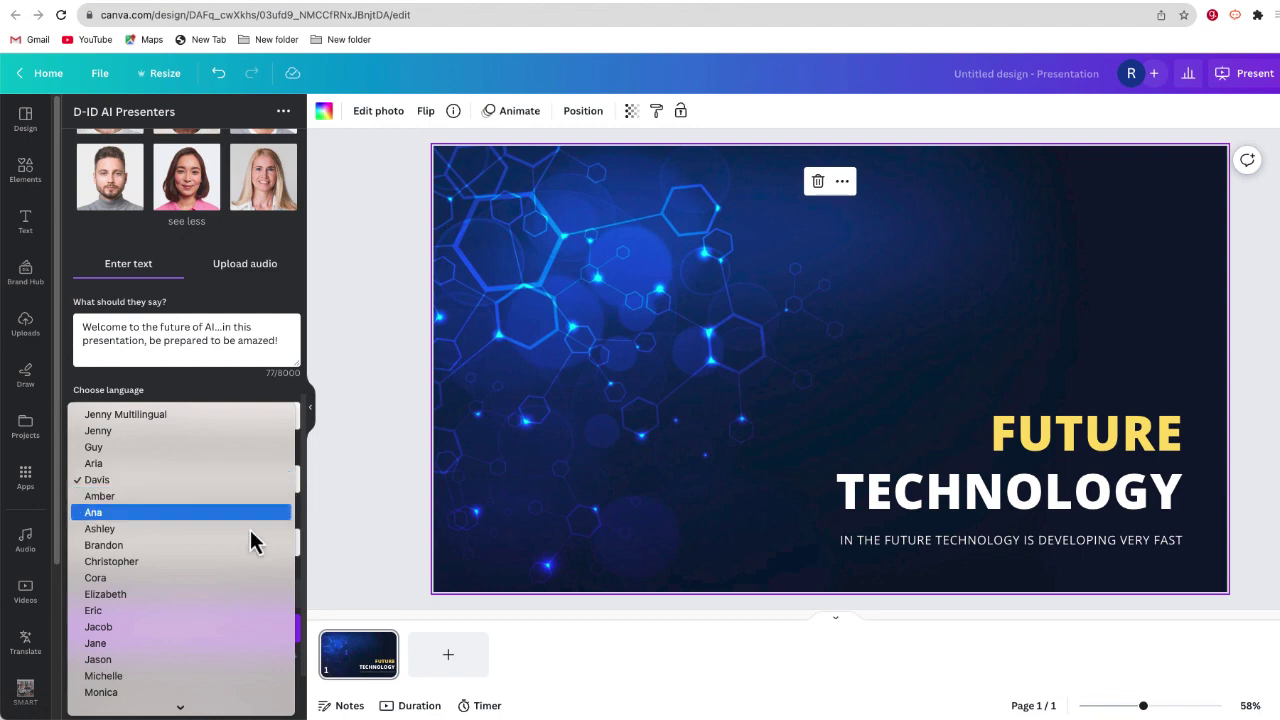
click(239, 561)
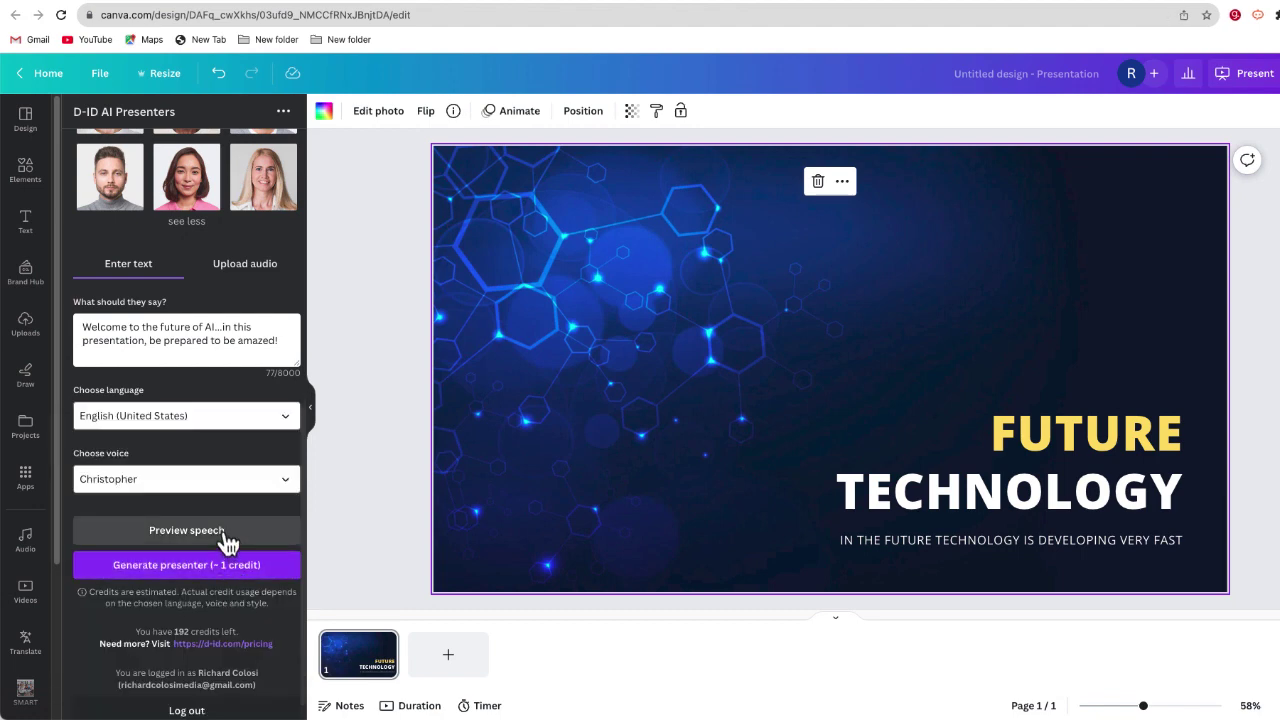
click(224, 535)
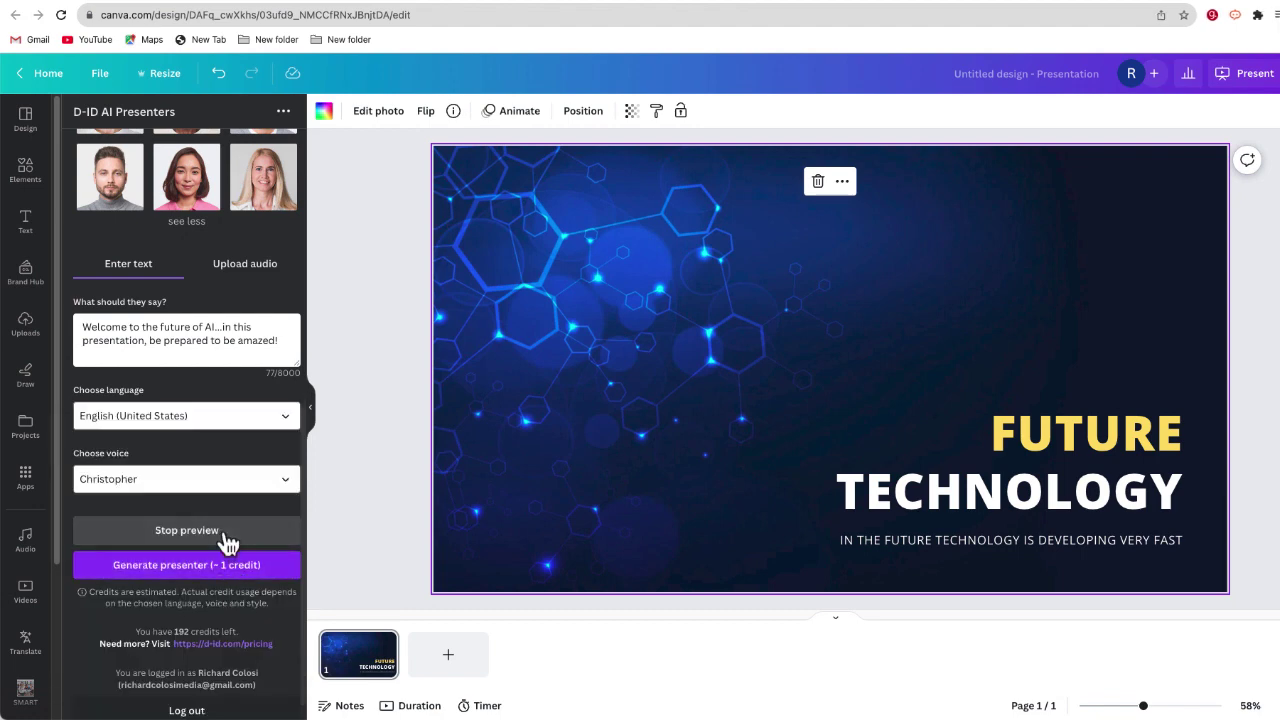
click(285, 483)
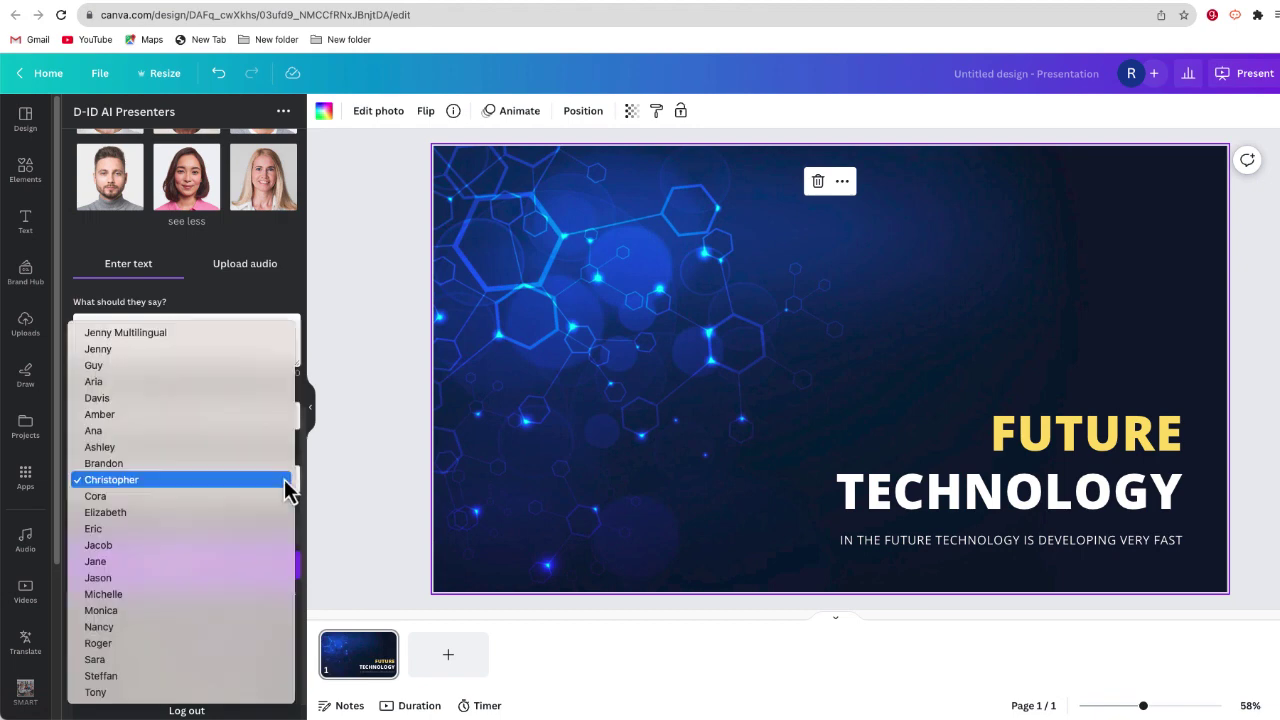
click(248, 398)
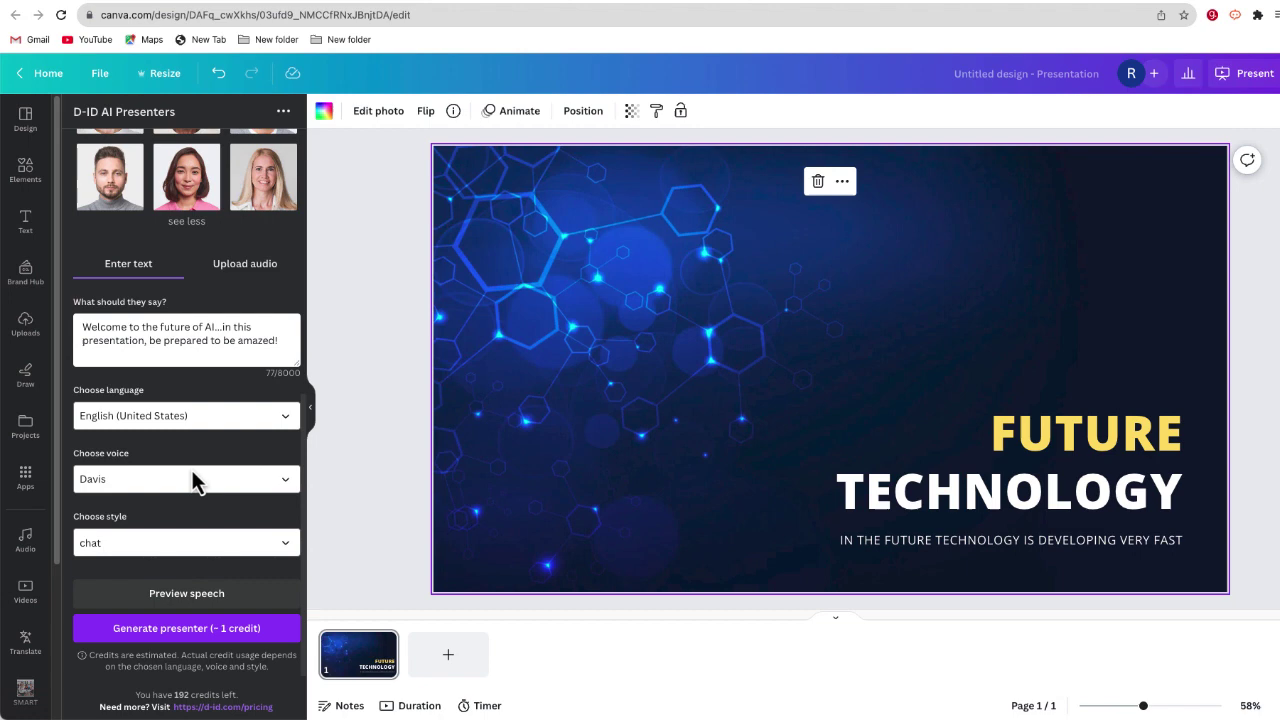
click(210, 550)
click(171, 608)
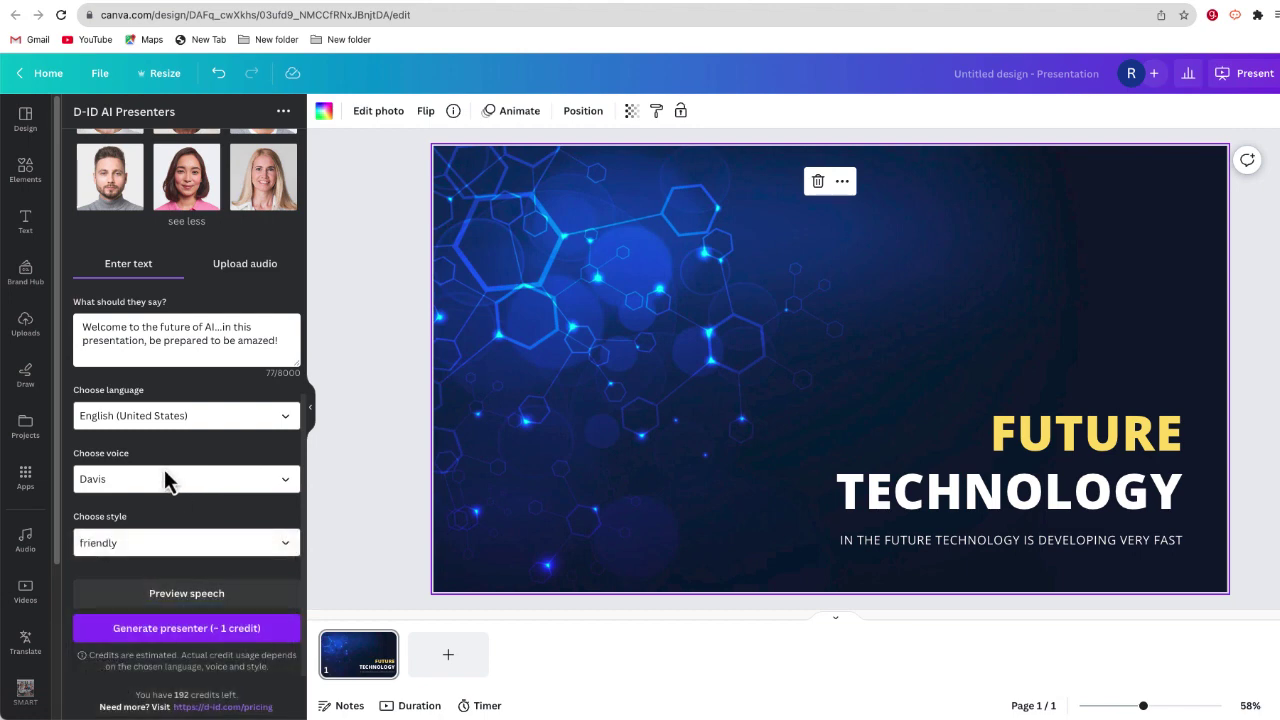
Step: Generate the presenter video, enlarge it at the slide's upper left, play it, then open Edit video
click(192, 631)
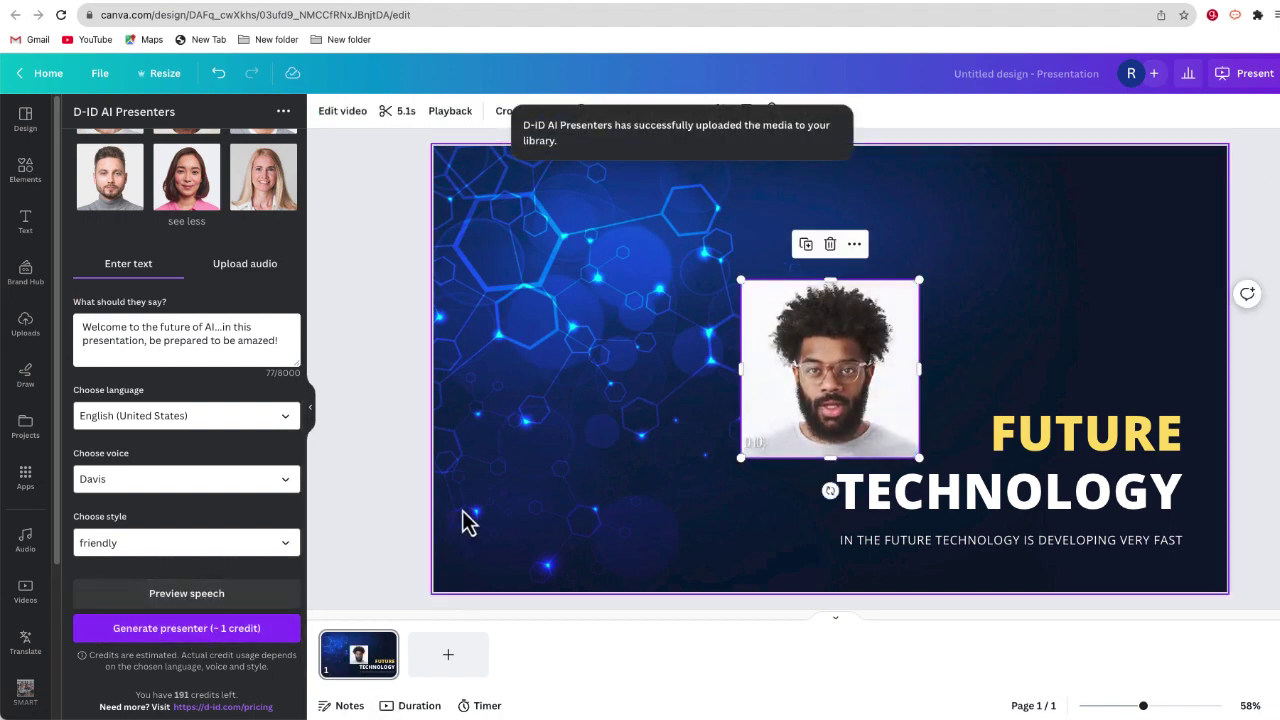
drag(855, 374, 627, 305)
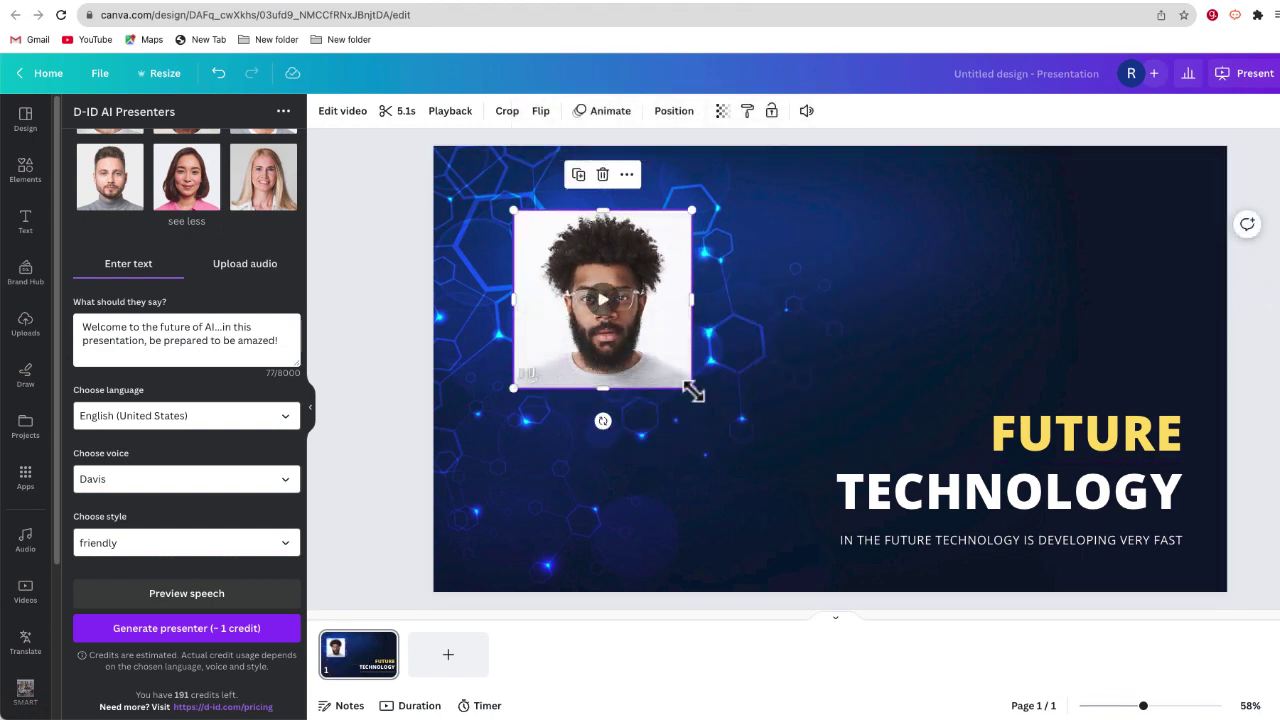
mouse_move(692, 388)
mouse_down()
mouse_move(814, 510)
mouse_move(684, 372)
mouse_up()
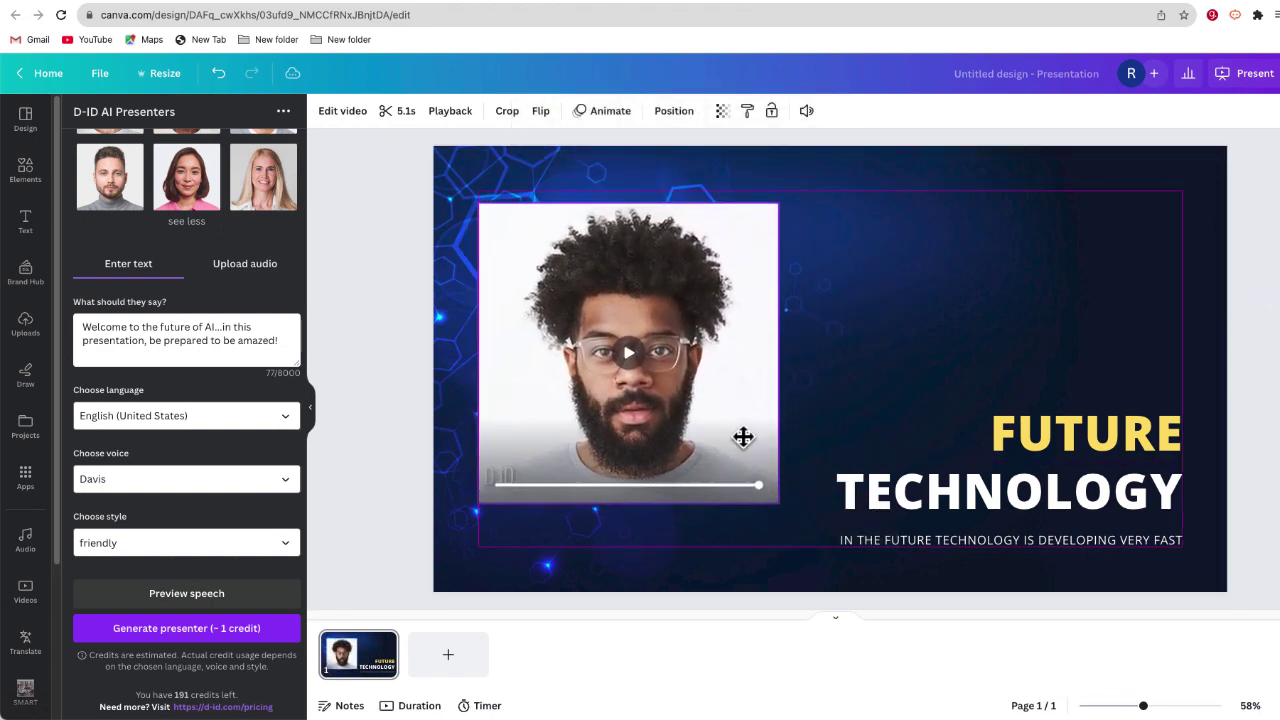
click(610, 332)
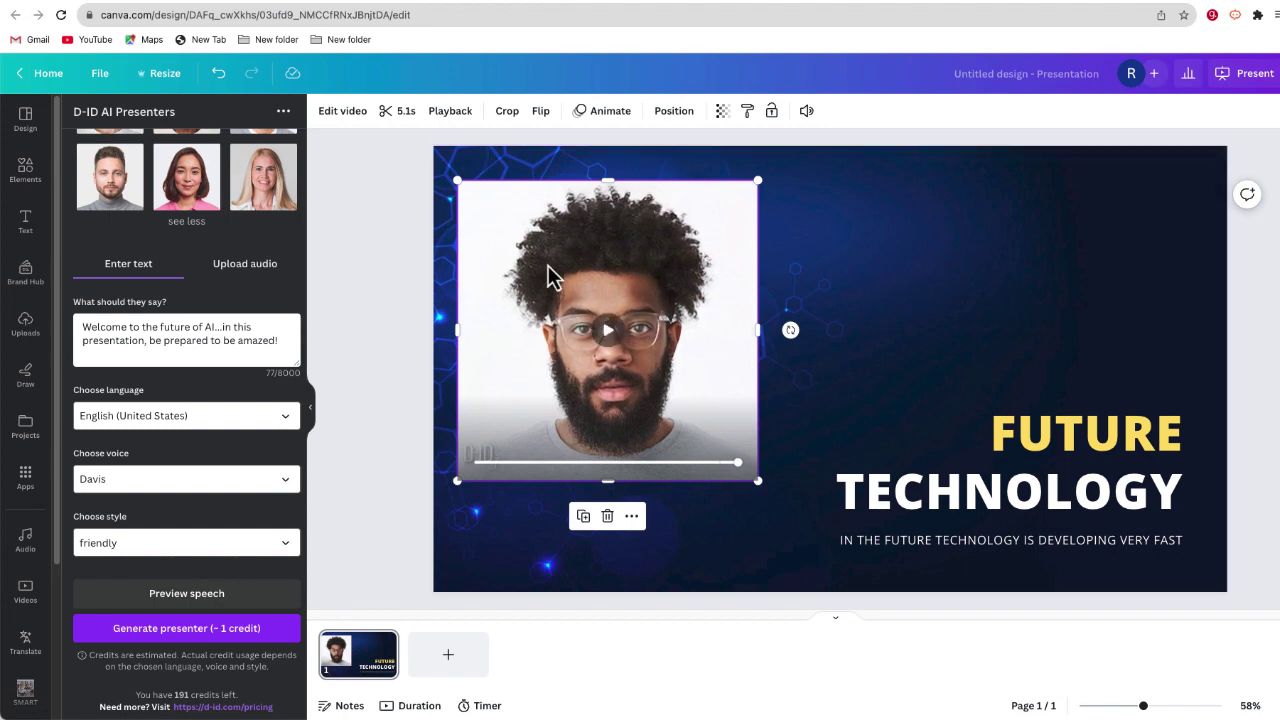
click(342, 111)
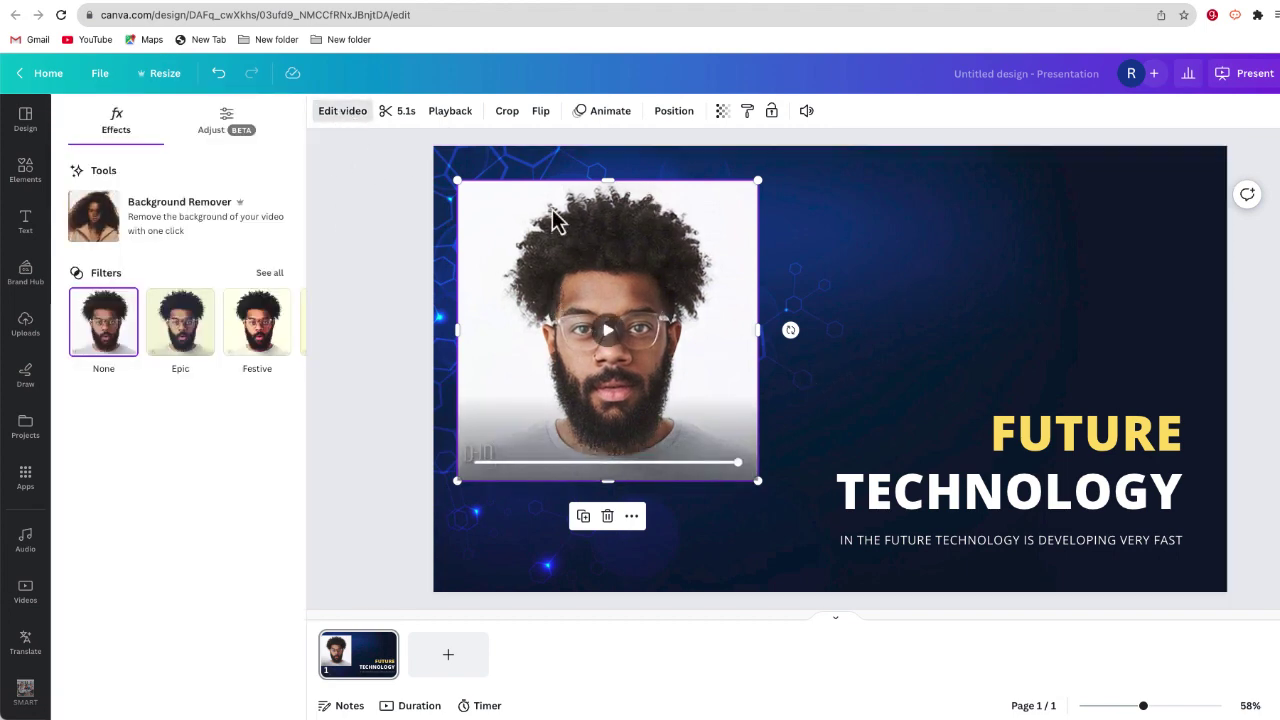
Step: Remove the presenter video's background, move it lower, enlarge it at the left, and replay it
click(100, 228)
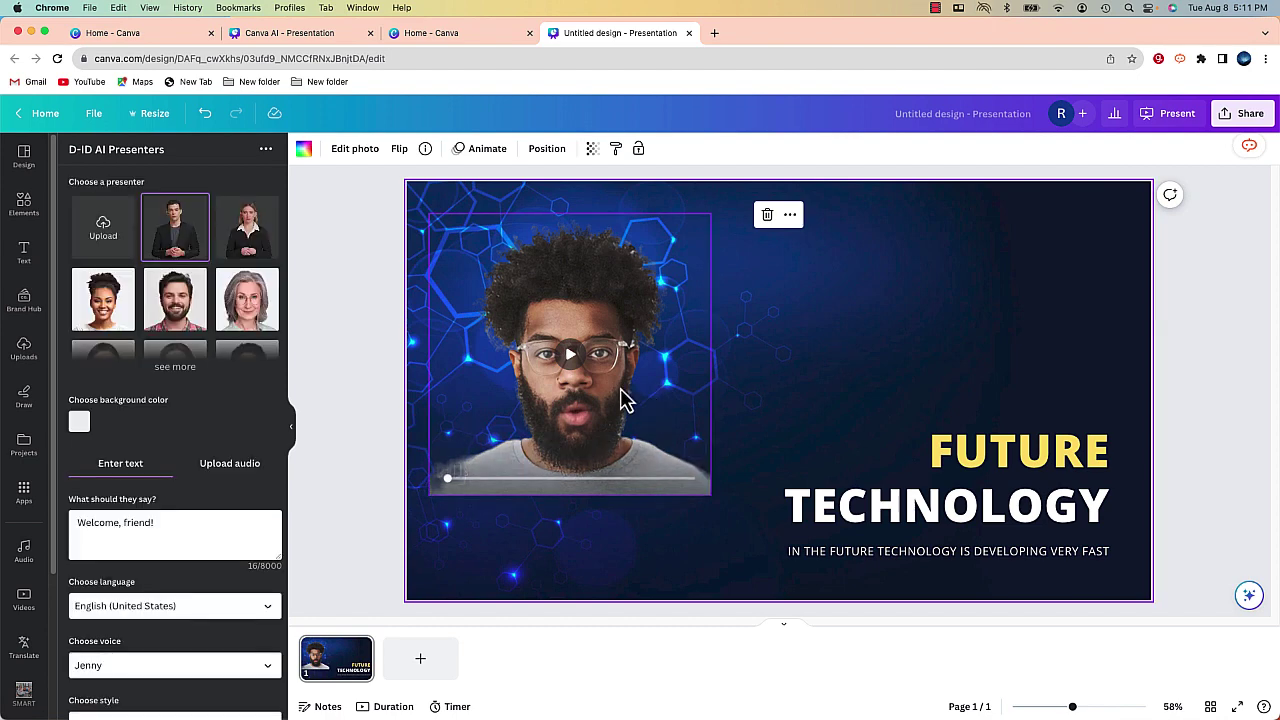
drag(614, 412, 610, 515)
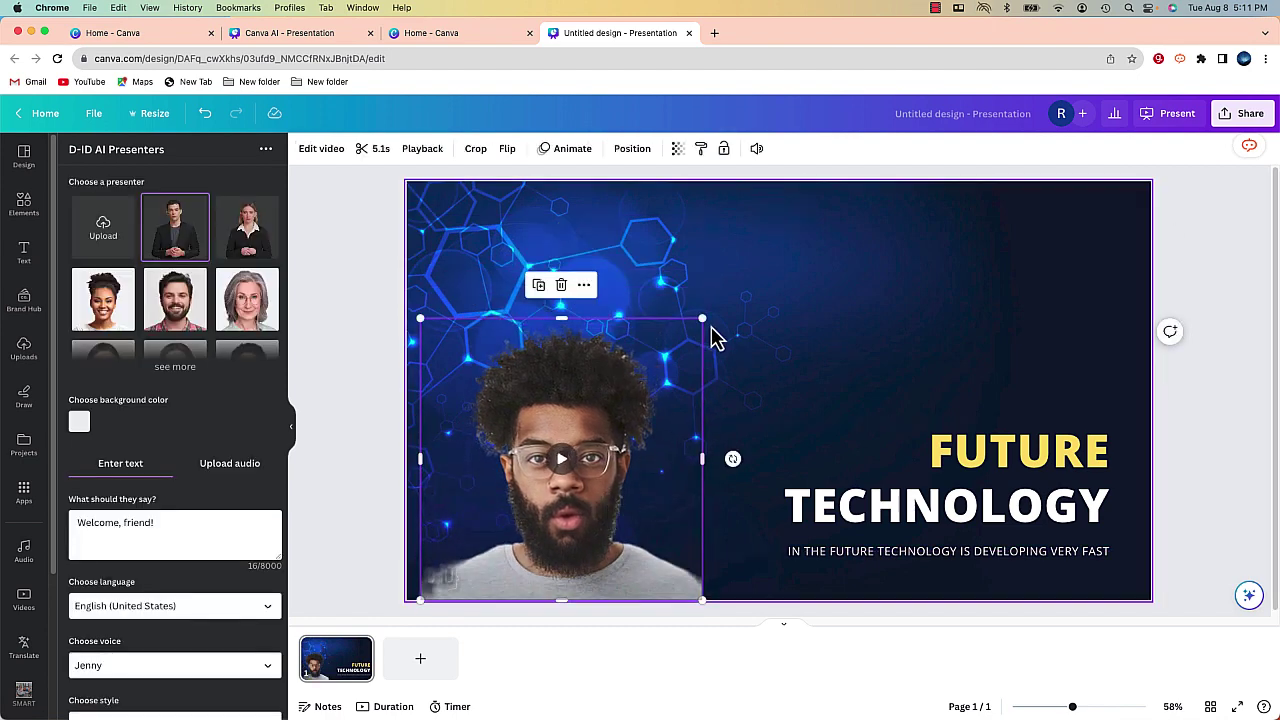
drag(707, 318, 752, 254)
drag(677, 334, 662, 333)
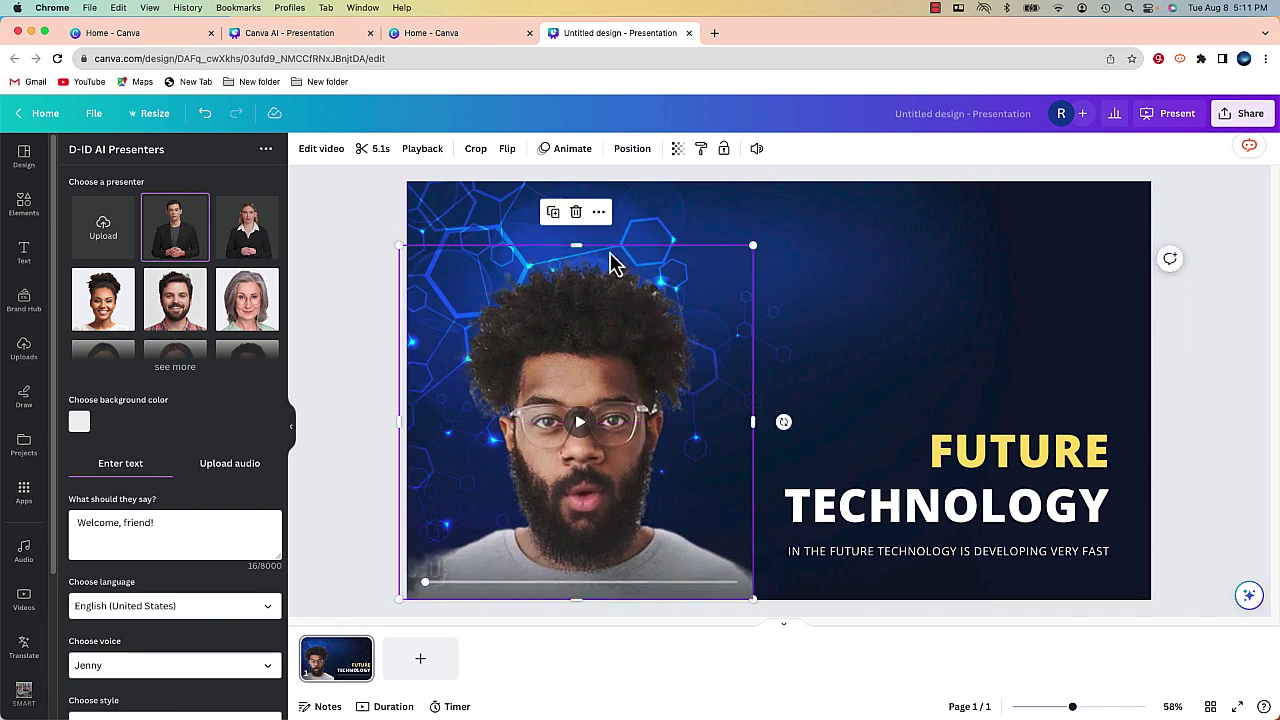
click(580, 421)
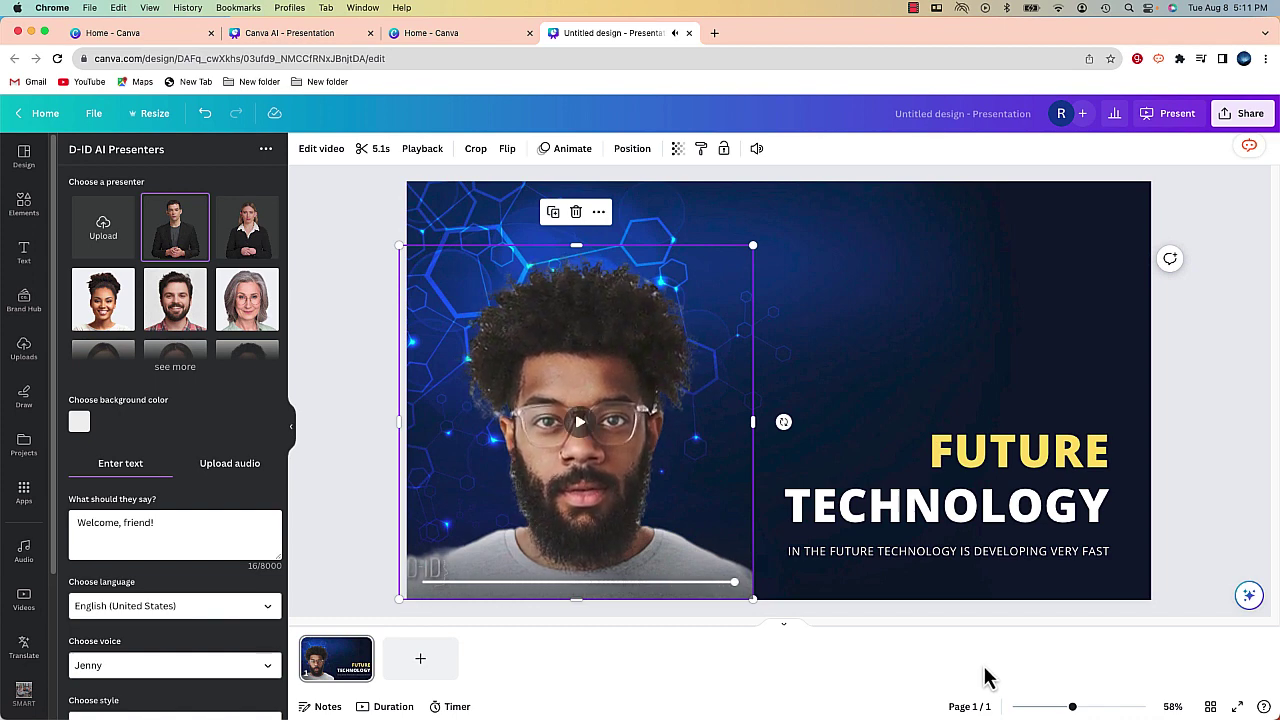
click(978, 597)
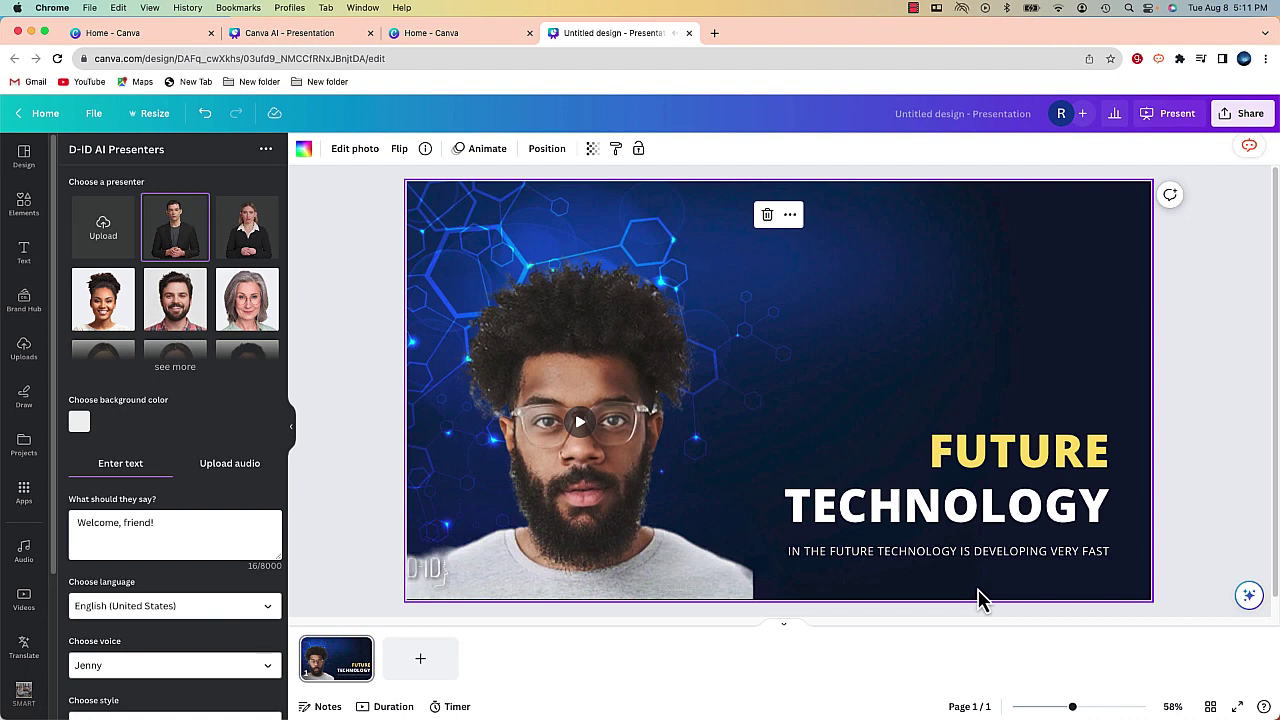